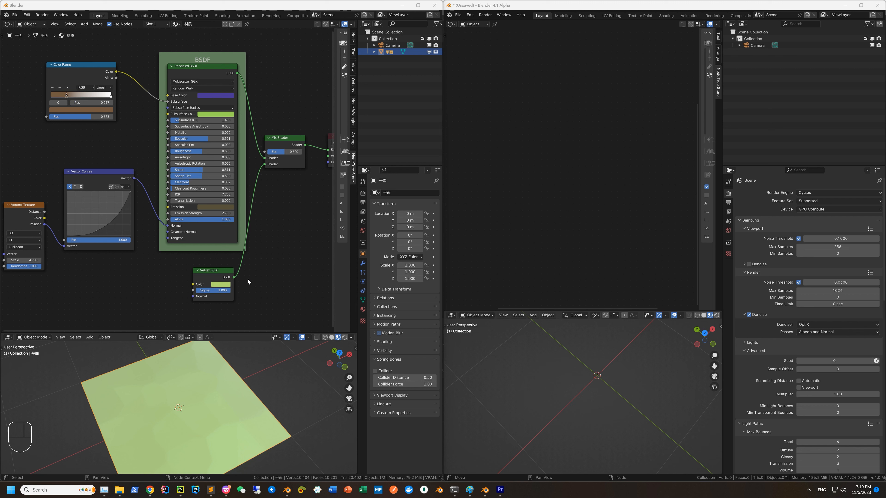
# Copy the 平面 object from the older Blender window and paste it into the Collection of the Blender 4.1 Alpha window
pyautogui.scroll(-2, 244, 244)
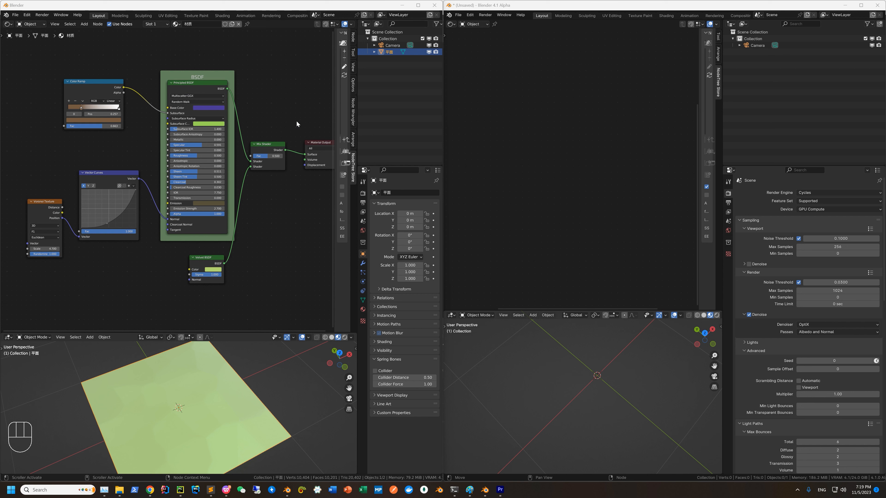
pyautogui.click(390, 85)
pyautogui.click(391, 53)
pyautogui.hotkey('ctrl', 'c')
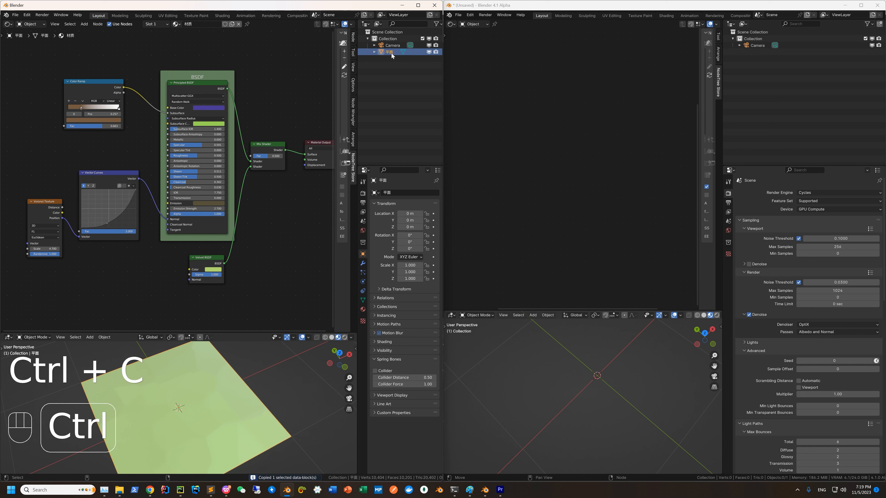
pyautogui.click(759, 31)
pyautogui.click(756, 39)
pyautogui.hotkey('ctrl', 'v')
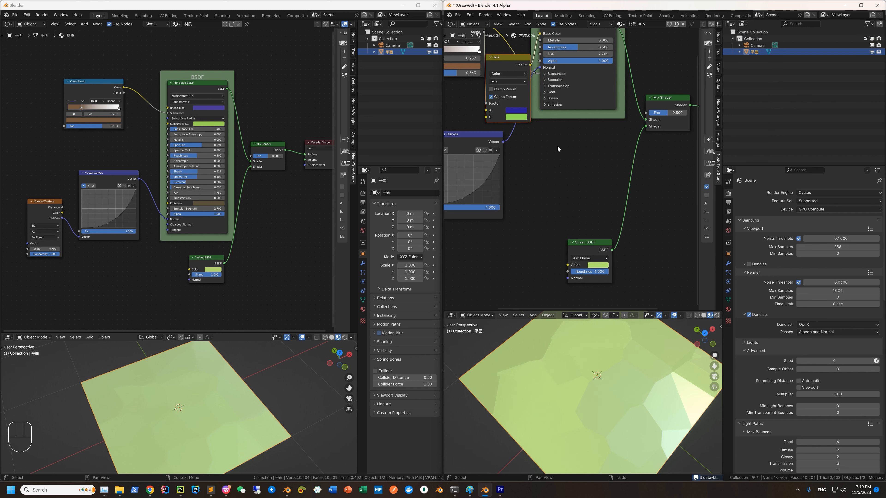
# Move the Mix node clear above the Color Ramp and expand the Principled BSDF's Subsurface settings
pyautogui.moveTo(557, 146); pyautogui.dragTo(563, 195, button='middle')
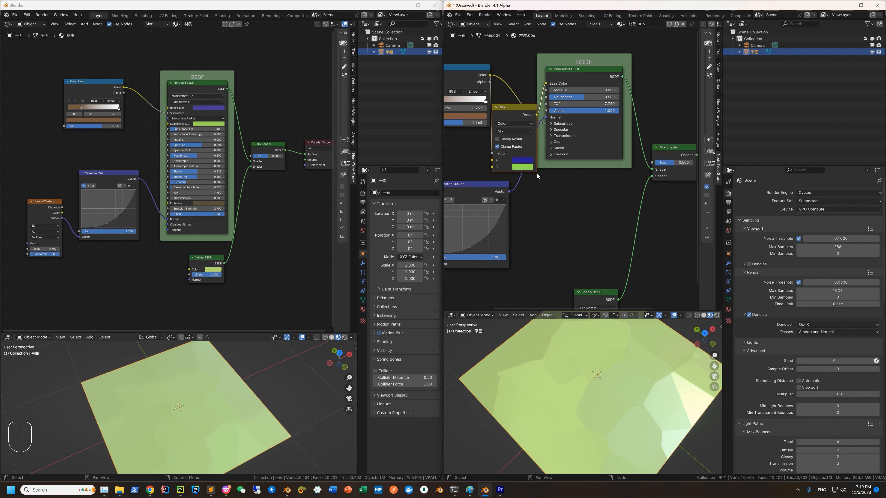
pyautogui.moveTo(527, 169); pyautogui.dragTo(588, 195, button='middle')
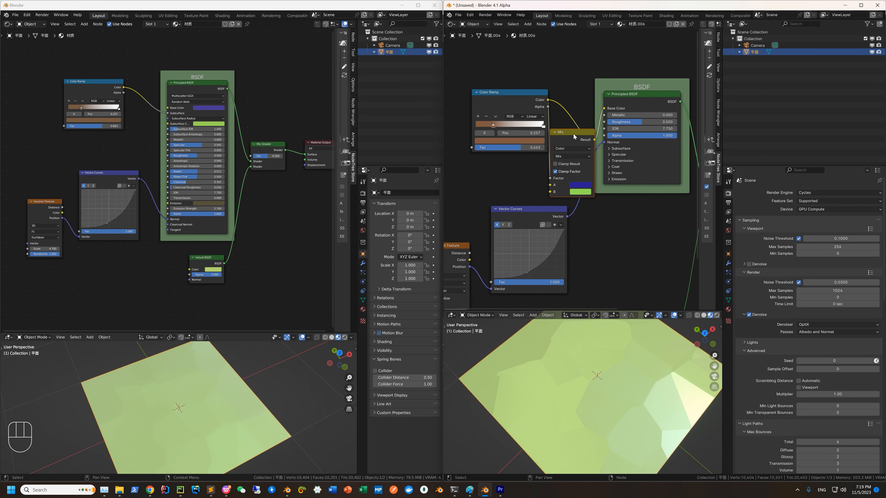
pyautogui.moveTo(574, 130); pyautogui.dragTo(550, 157, button='middle')
pyautogui.moveTo(550, 157); pyautogui.dragTo(552, 37)
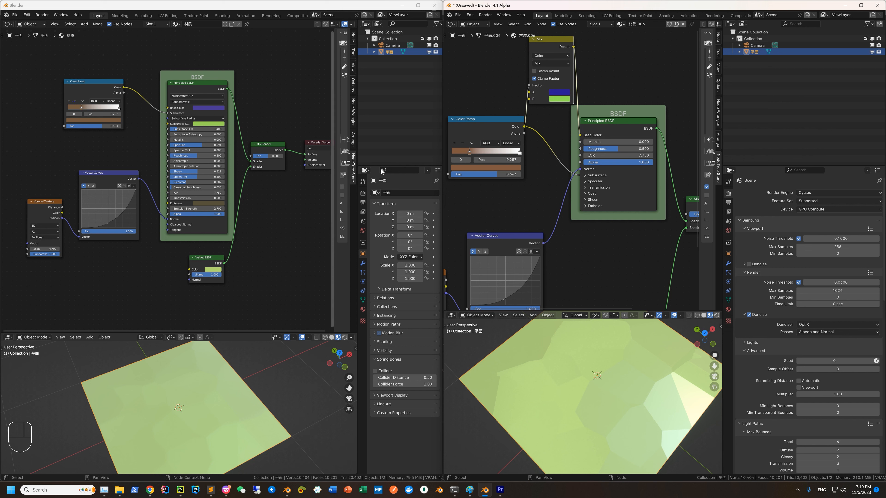
pyautogui.moveTo(558, 154); pyautogui.dragTo(506, 154, button='middle')
pyautogui.moveTo(554, 122); pyautogui.dragTo(579, 101)
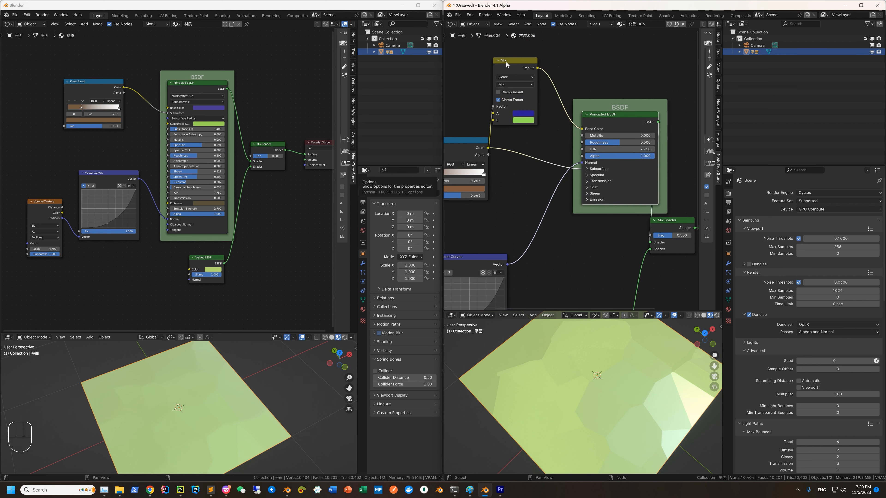
pyautogui.moveTo(506, 62); pyautogui.dragTo(516, 64)
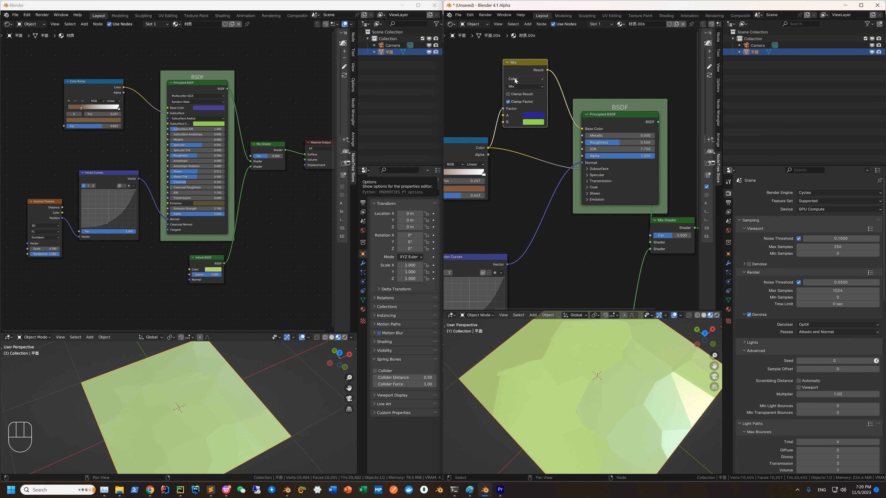
pyautogui.click(588, 169)
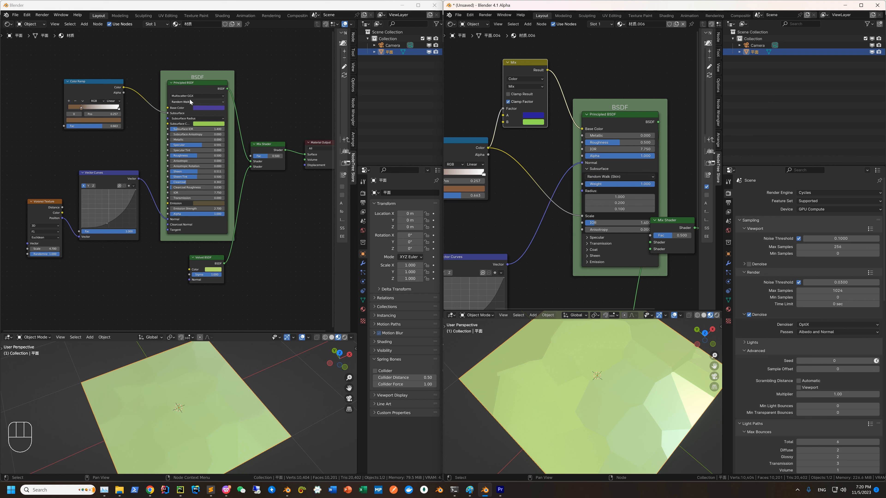
# Move the Sheen BSDF node up closer to the BSDF frame
pyautogui.scroll(-4, 579, 208)
pyautogui.moveTo(582, 217); pyautogui.dragTo(555, 118, button='middle')
pyautogui.scroll(5, 543, 142)
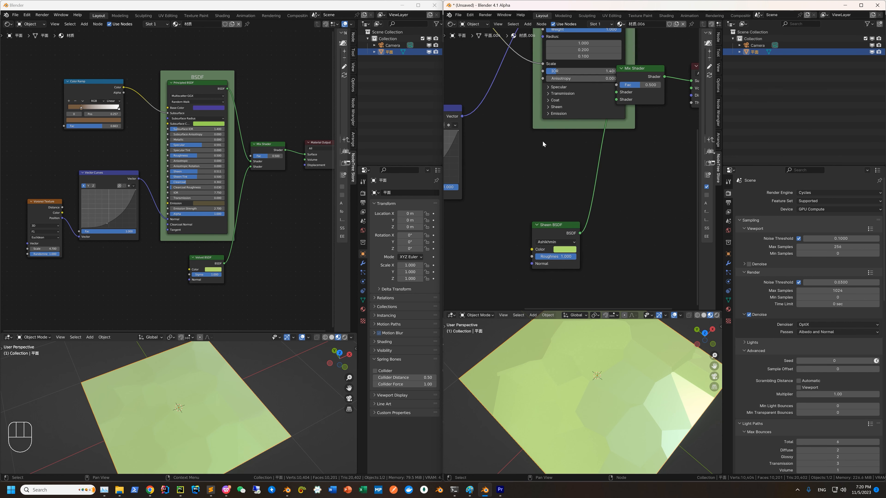
pyautogui.scroll(1, 230, 268)
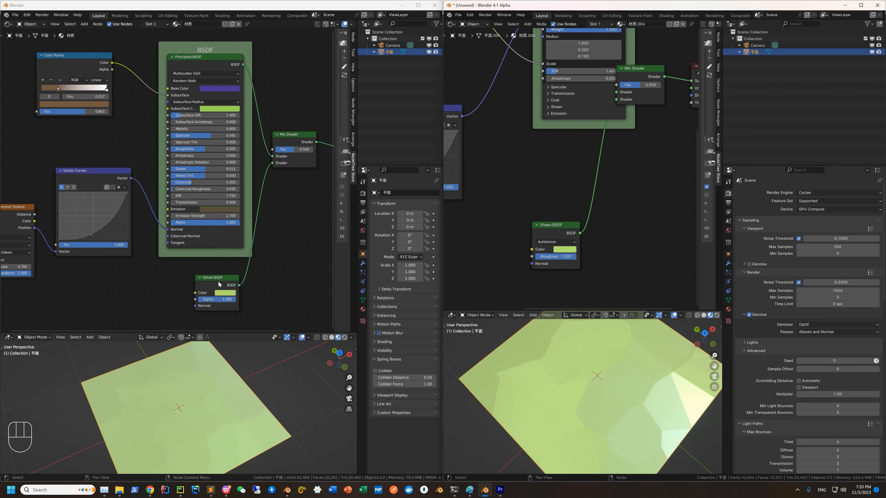
pyautogui.moveTo(544, 230); pyautogui.dragTo(546, 191)
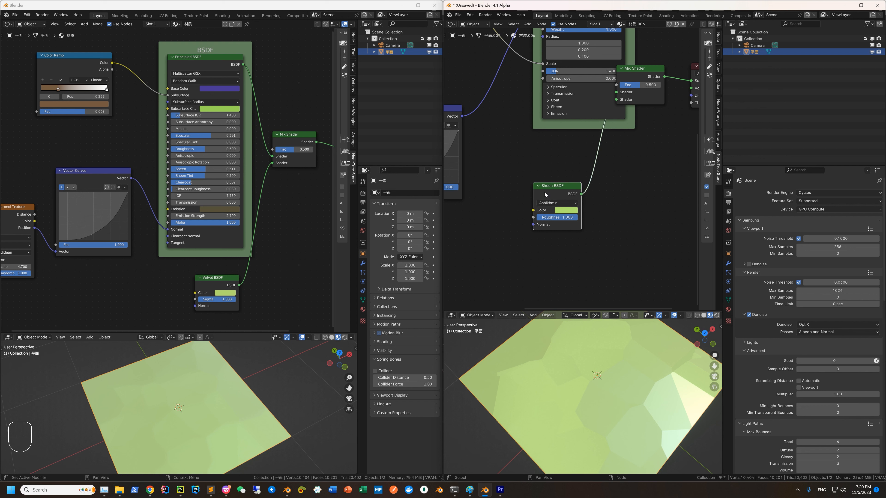
# Examine the pasted material's whole node tree, from the Voronoi Texture to the Material Output
pyautogui.moveTo(589, 140); pyautogui.dragTo(579, 220, button='middle')
pyautogui.scroll(-5, 580, 220)
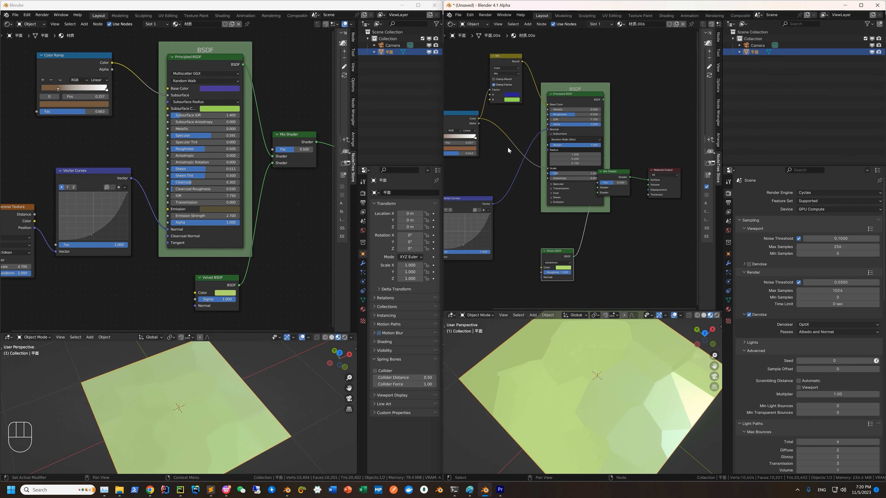
pyautogui.moveTo(508, 147); pyautogui.dragTo(554, 157, button='middle')
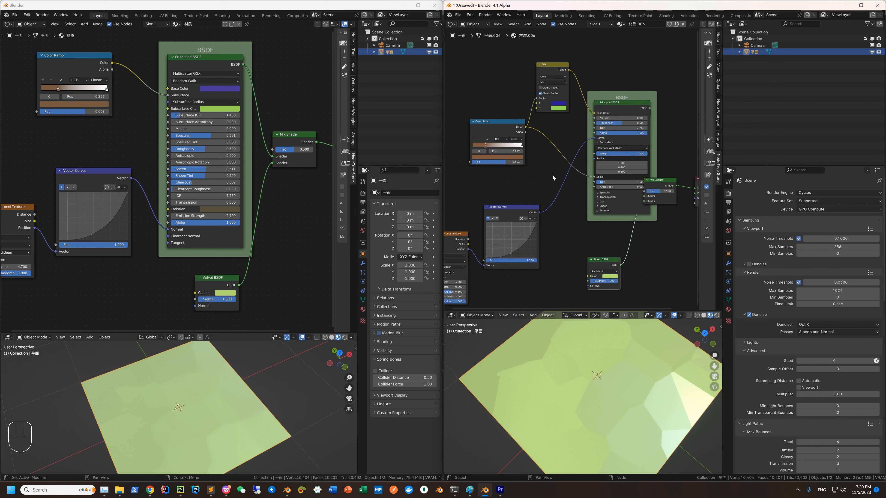
pyautogui.scroll(-1, 572, 168)
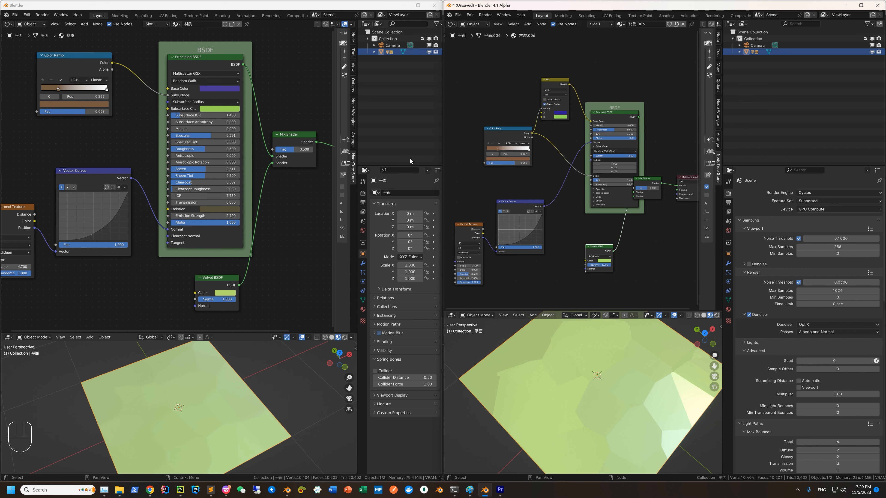
pyautogui.click(789, 104)
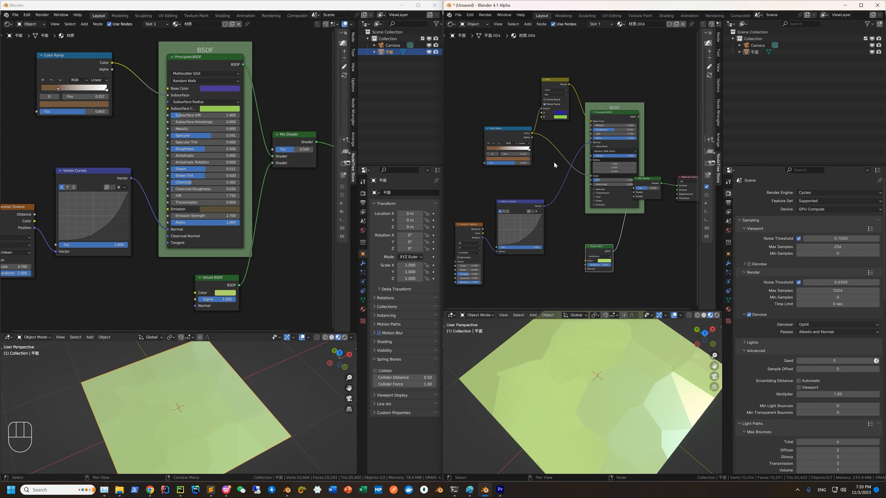
pyautogui.moveTo(516, 162); pyautogui.dragTo(540, 151, button='middle')
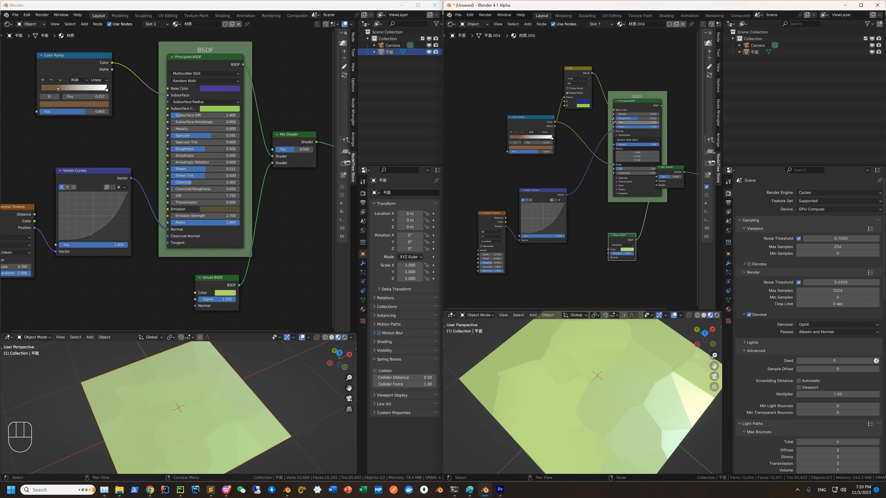
pyautogui.moveTo(668, 179); pyautogui.dragTo(576, 174, button='middle')
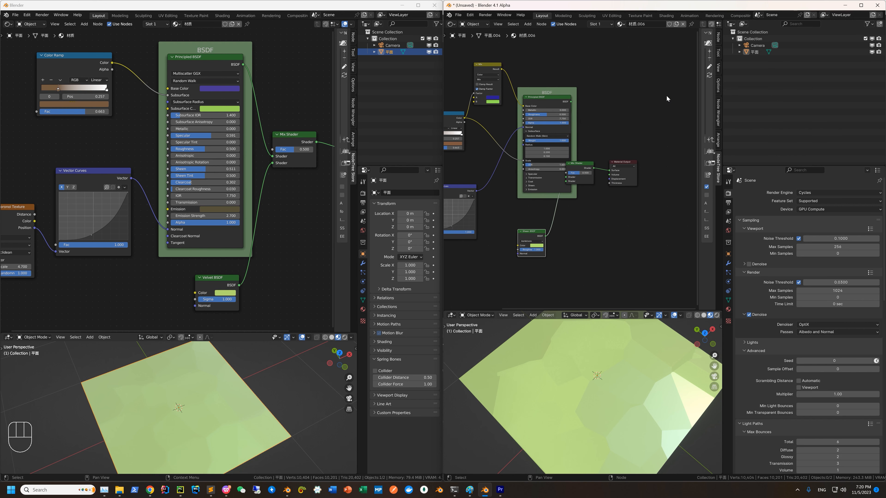
# Copy 平面 from the 4.1 Alpha window, paste it into the older Blender window's Collection and select the pasted copy
pyautogui.click(754, 54)
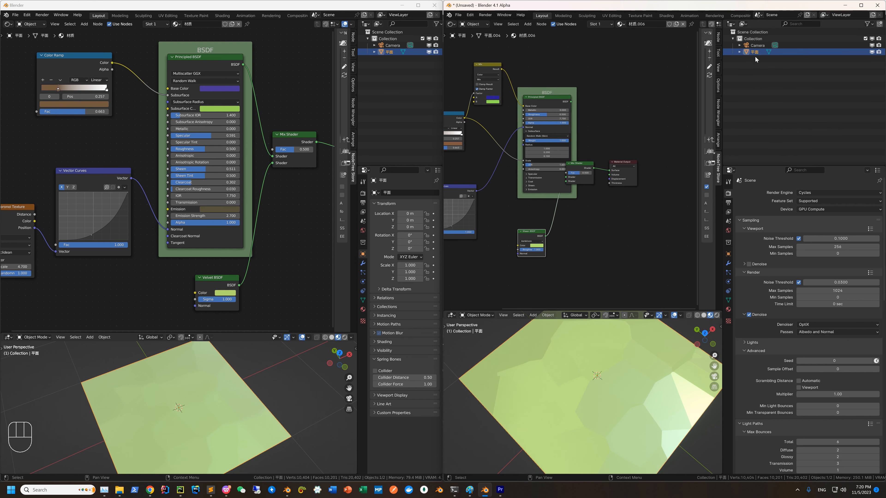
pyautogui.hotkey('ctrl', 'c')
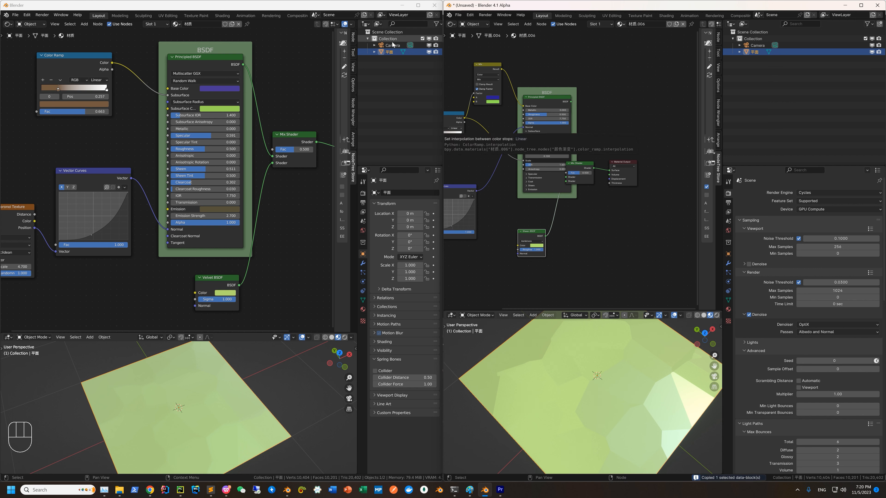
pyautogui.hotkey('ctrl', 'v')
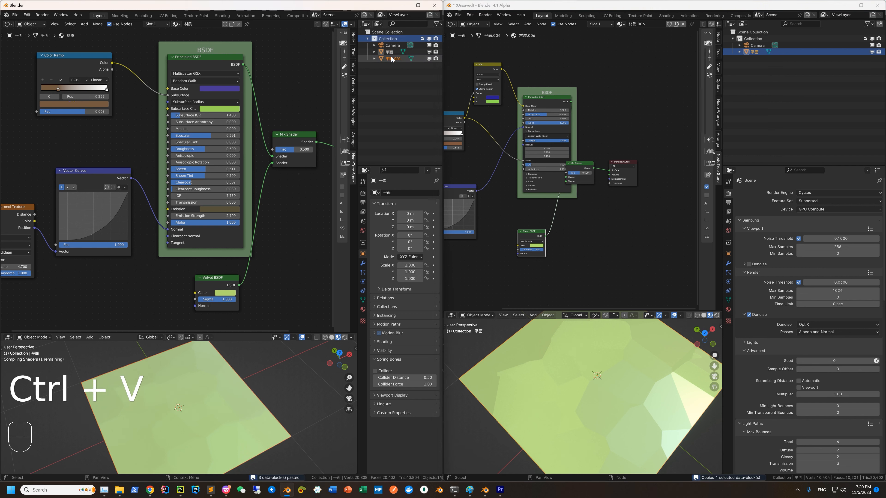
pyautogui.click(392, 59)
pyautogui.scroll(-5, 203, 167)
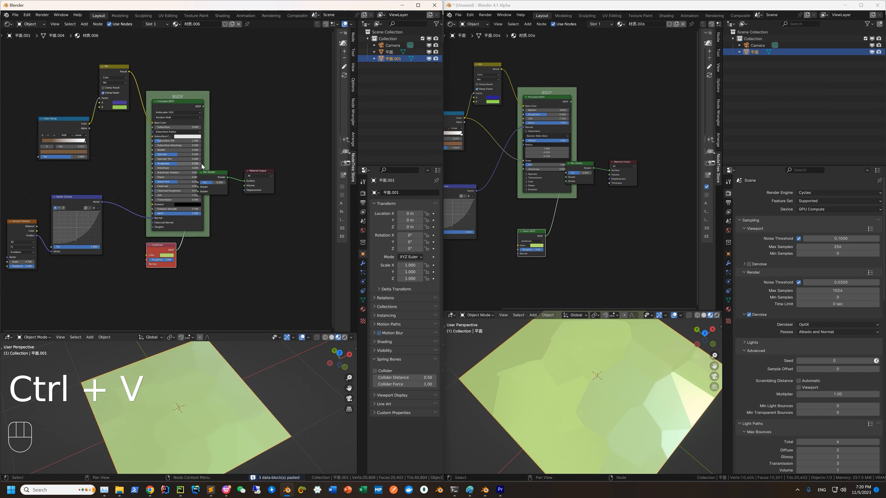
# Shift the red Undefined node slightly away from its place below the BSDF frame and hide the original 平面 object in the viewport
pyautogui.scroll(1, 203, 167)
pyautogui.moveTo(164, 202); pyautogui.dragTo(196, 182, button='middle')
pyautogui.moveTo(193, 244); pyautogui.dragTo(204, 215, button='middle')
pyautogui.scroll(3, 526, 245)
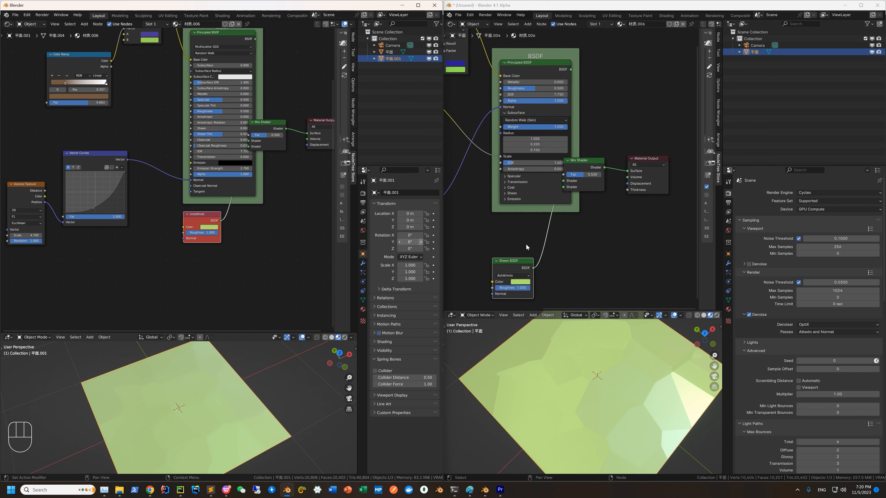
pyautogui.scroll(1, 216, 253)
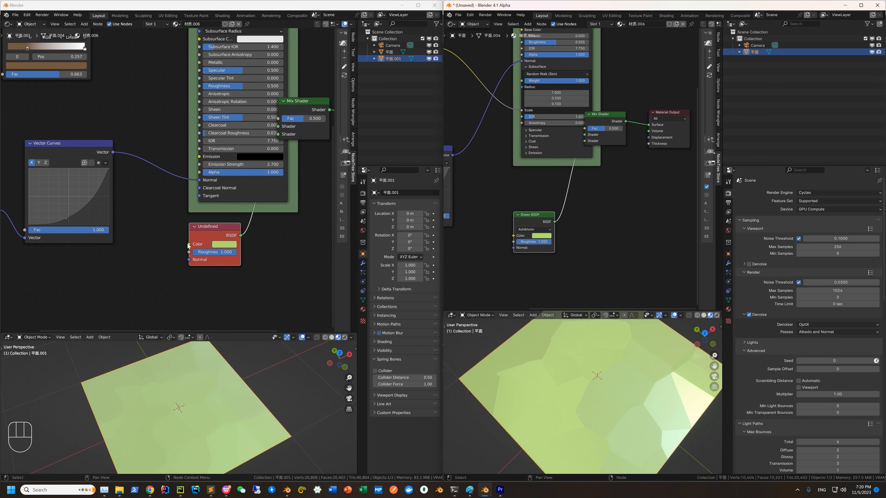
pyautogui.click(206, 232)
pyautogui.moveTo(207, 233); pyautogui.dragTo(227, 238)
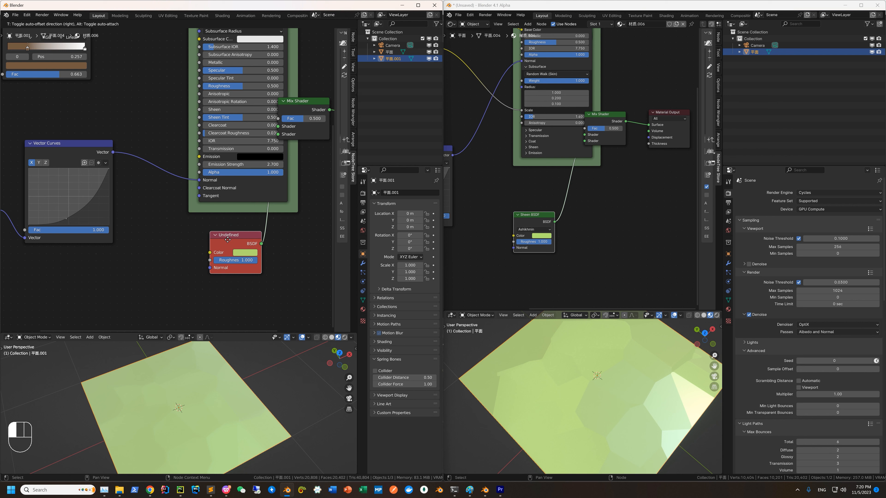
pyautogui.click(431, 53)
# Link the Color Ramp's Color output to Subsurface and the Mix node's Result to Subsurface Color on the Principled BSDF
pyautogui.moveTo(231, 113); pyautogui.dragTo(167, 225, button='middle')
pyautogui.scroll(-1, 168, 225)
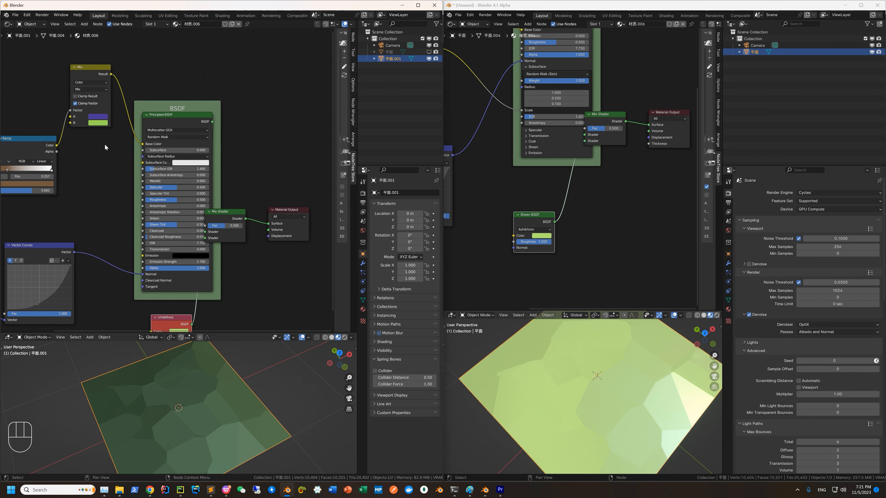
pyautogui.moveTo(123, 150); pyautogui.dragTo(165, 186, button='middle')
pyautogui.moveTo(450, 144); pyautogui.dragTo(527, 222, button='middle')
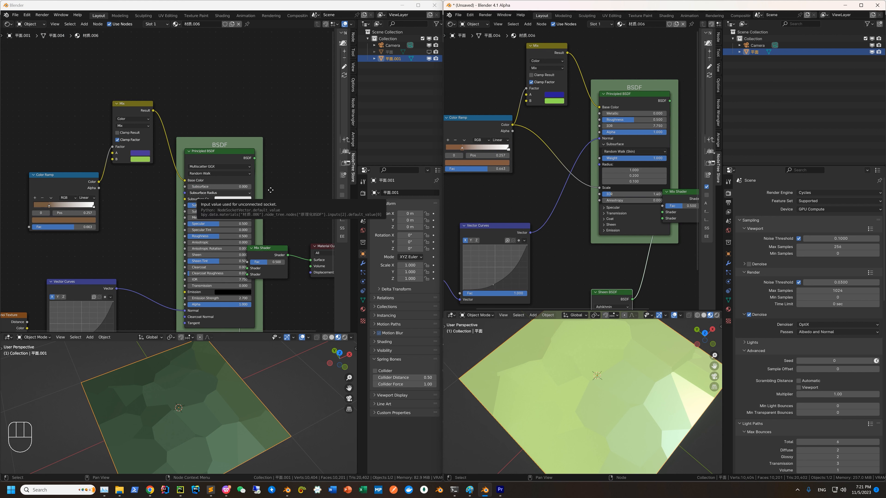
pyautogui.scroll(2, 143, 190)
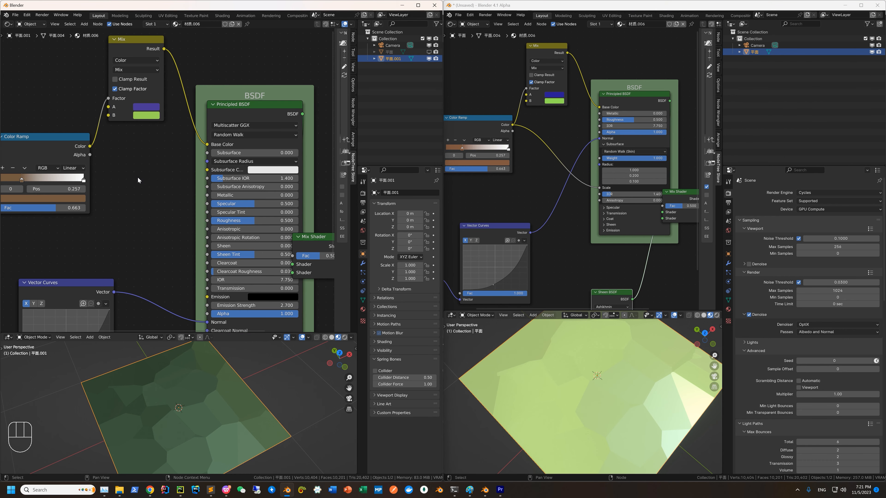
pyautogui.moveTo(90, 146); pyautogui.dragTo(211, 153)
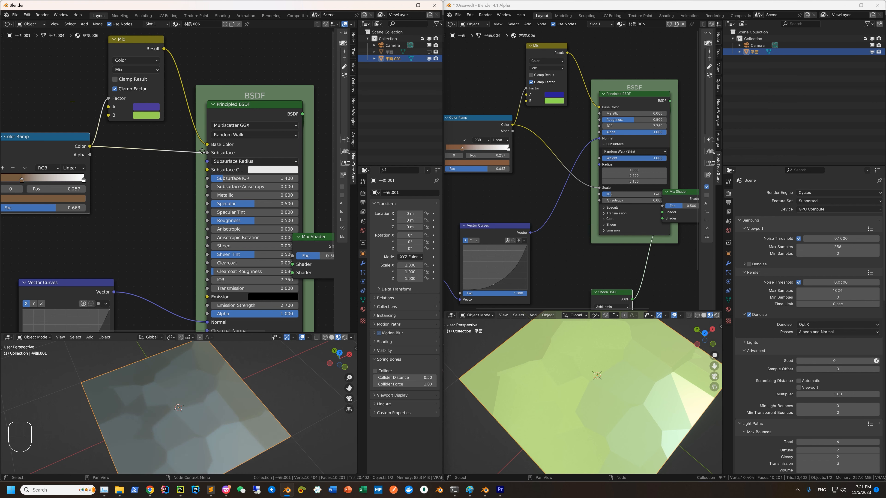
pyautogui.moveTo(164, 50); pyautogui.dragTo(208, 170)
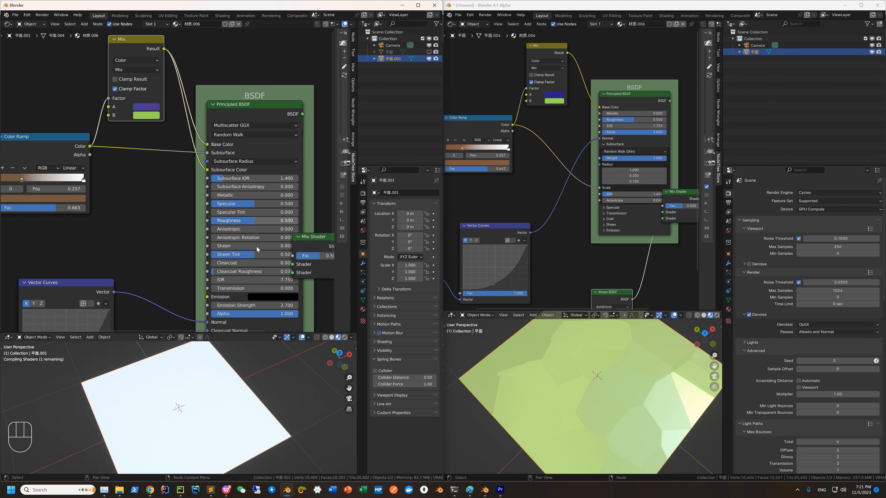
# Add a Velvet BSDF node beside the Undefined node and link its output to the Mix Shader's second Shader input
pyautogui.moveTo(264, 370); pyautogui.dragTo(273, 369, button='middle')
pyautogui.moveTo(265, 297); pyautogui.dragTo(227, 207, button='middle')
pyautogui.moveTo(184, 297); pyautogui.dragTo(188, 286)
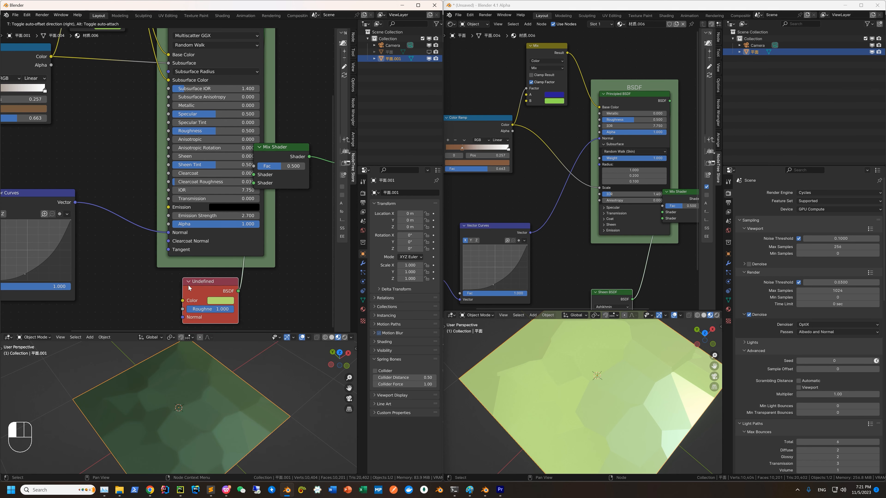
pyautogui.scroll(-1, 255, 278)
pyautogui.moveTo(255, 278); pyautogui.dragTo(238, 268, button='middle')
pyautogui.hotkey('shift', 'a')
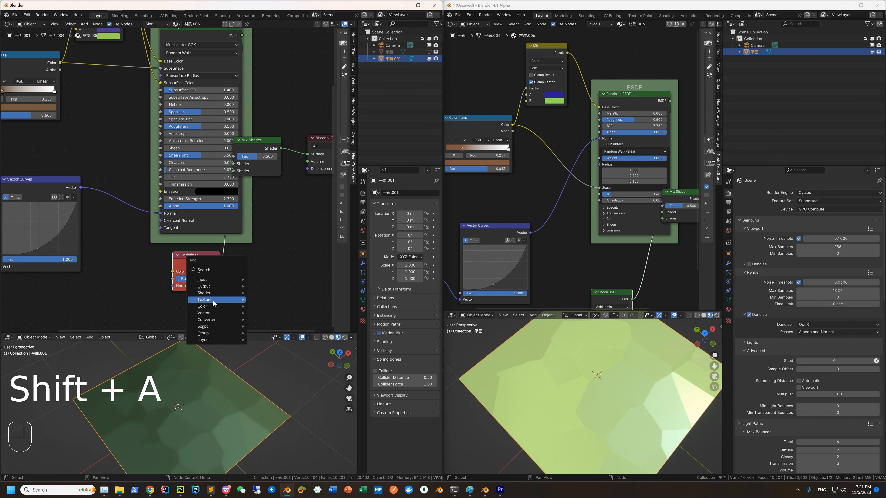
pyautogui.moveTo(212, 293)
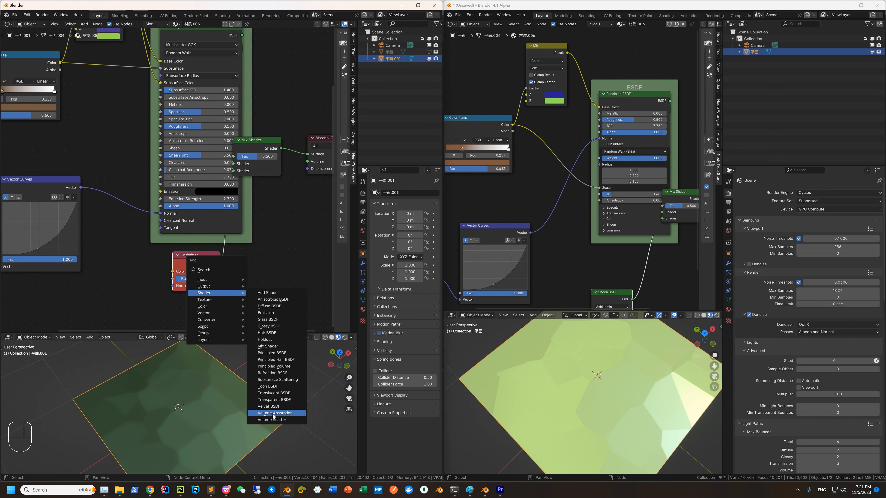
pyautogui.click(269, 406)
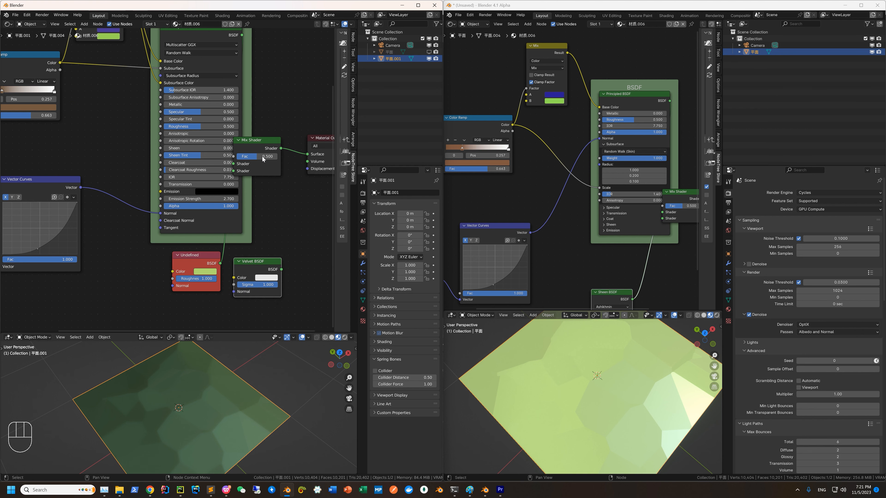
pyautogui.moveTo(282, 269); pyautogui.dragTo(287, 126)
pyautogui.scroll(-3, 210, 396)
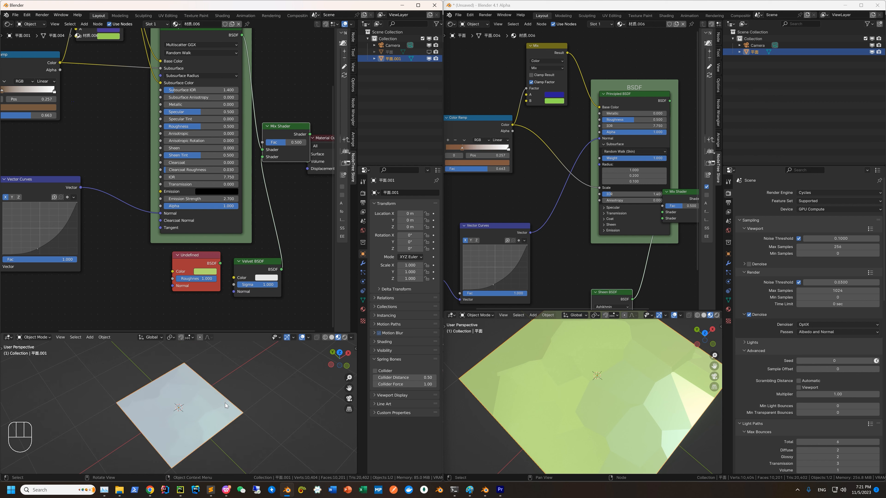
# Copy the Undefined node's Color onto the Color input of the Velvet BSDF node
pyautogui.moveTo(224, 403); pyautogui.dragTo(226, 383, button='middle')
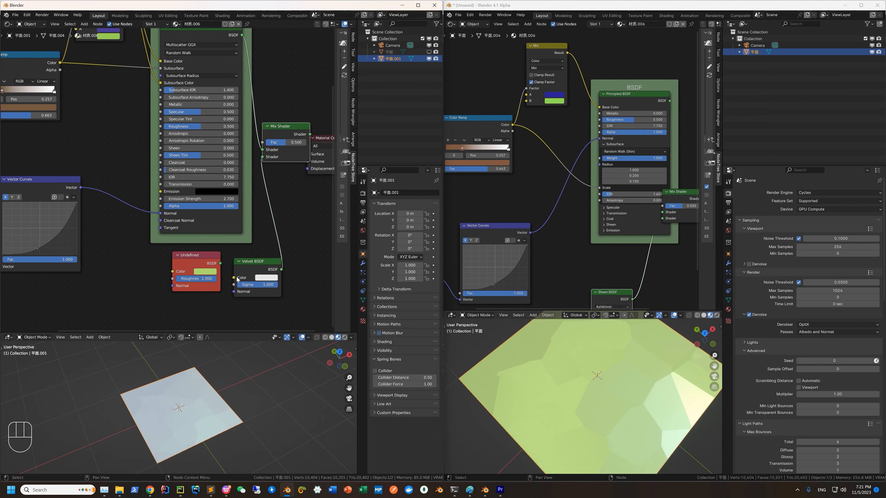
pyautogui.hotkey('ctrl', 'c')
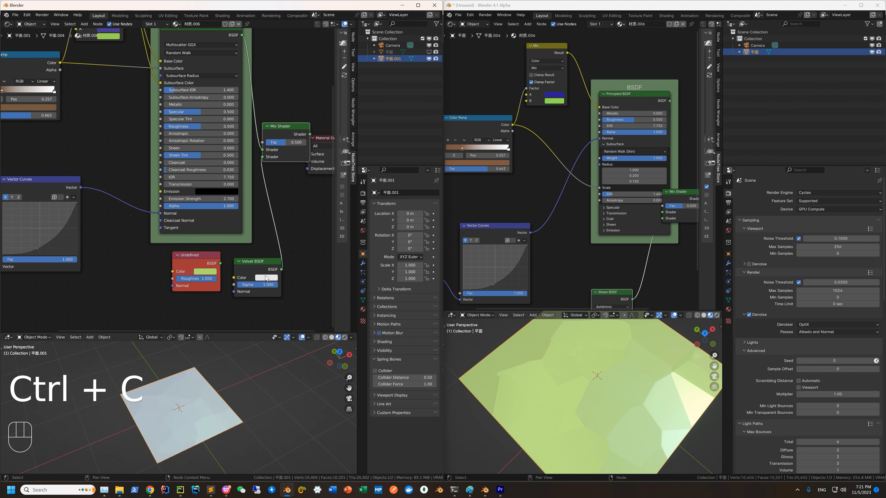
pyautogui.hotkey('ctrl', 'v')
pyautogui.scroll(-1, 214, 259)
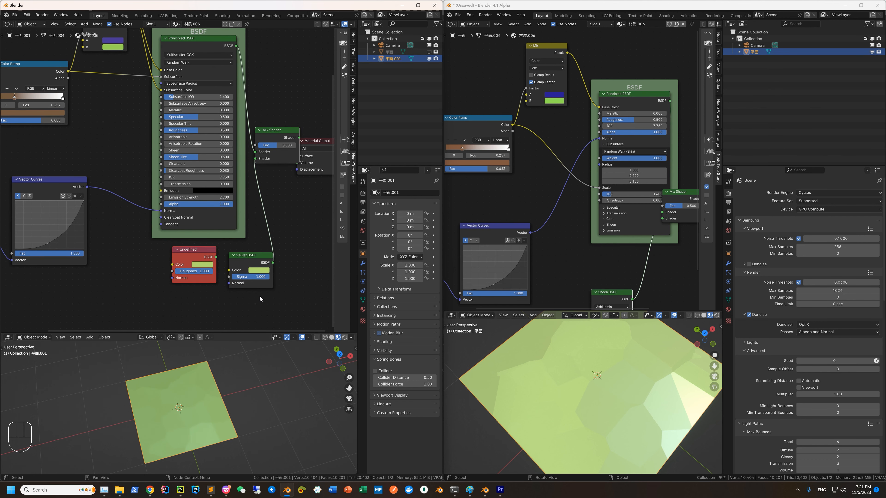
# Delete all nodes of material 材质.006 in the older Blender window
pyautogui.scroll(-1, 256, 240)
pyautogui.press('a')
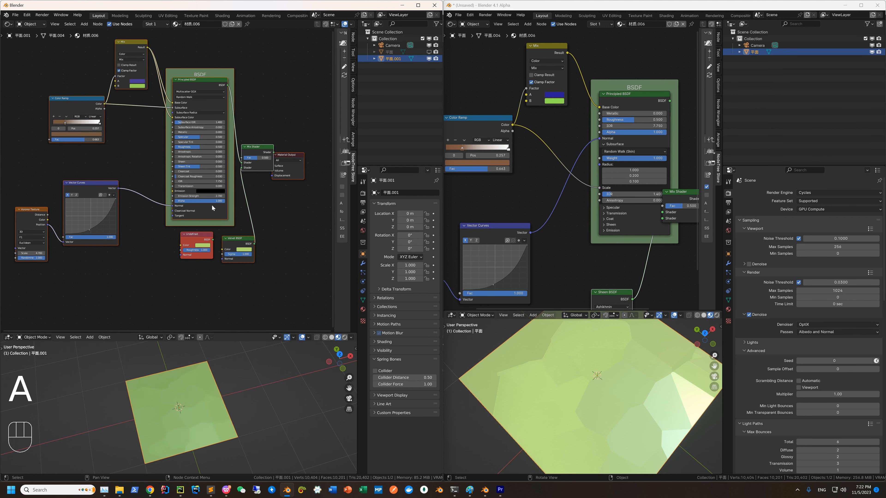
pyautogui.press('x')
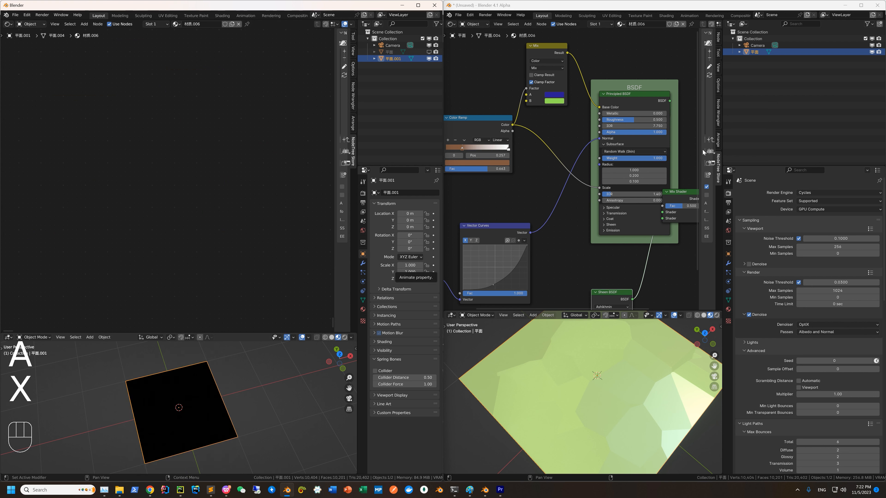
# Widen the NodeTree Store sidebar in both Blender windows and select the whole shader node tree in the 4.1 Alpha window
pyautogui.moveTo(698, 150); pyautogui.dragTo(629, 156)
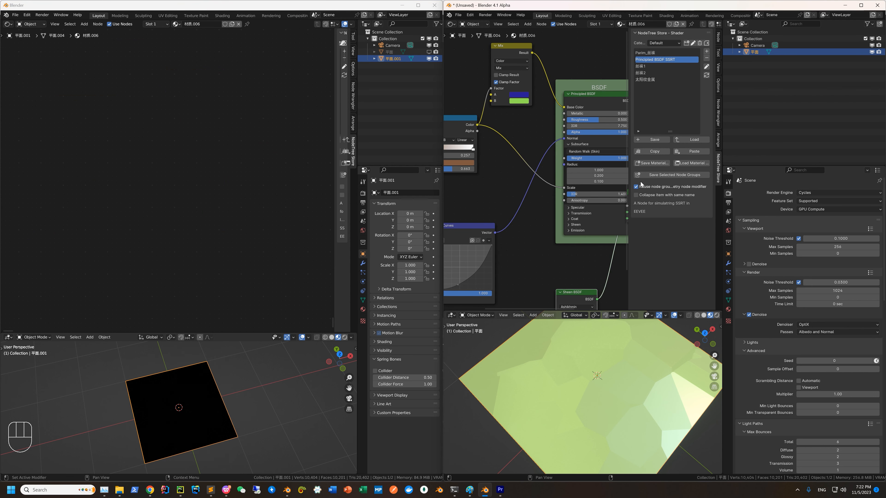
pyautogui.scroll(-11, 496, 116)
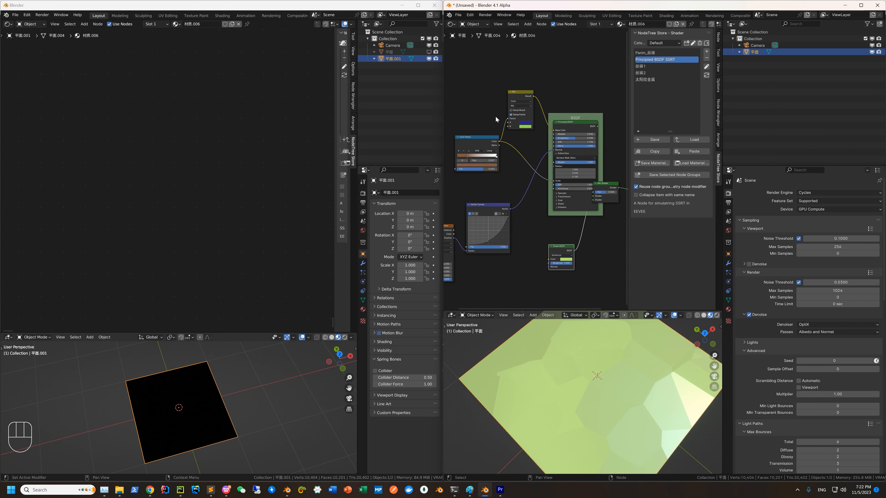
pyautogui.moveTo(508, 131); pyautogui.dragTo(513, 110, button='middle')
pyautogui.moveTo(461, 81); pyautogui.dragTo(618, 239)
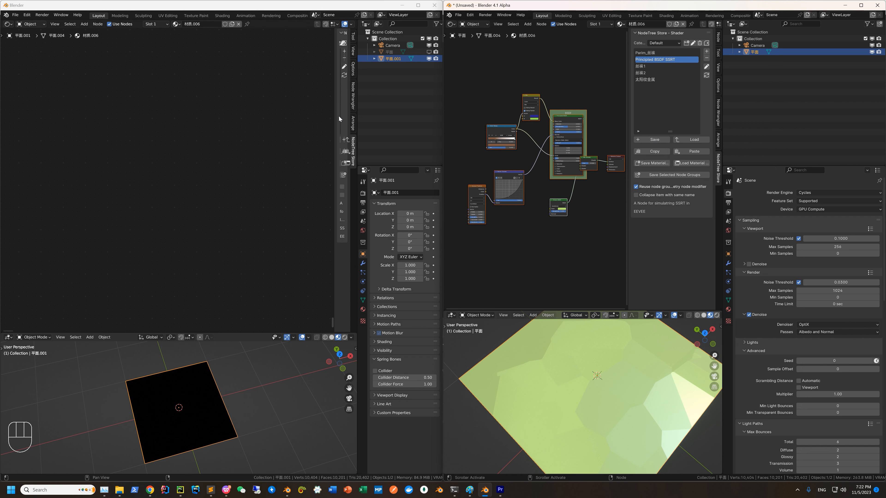
pyautogui.moveTo(334, 115); pyautogui.dragTo(271, 115)
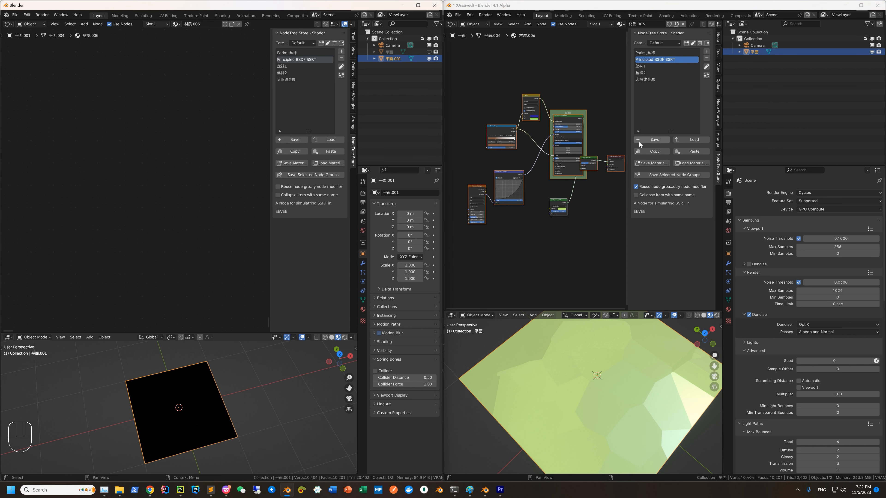
# Copy the selected nodes with NodeTree Store in the 4.1 Alpha window and paste them into the older window's empty shader editor
pyautogui.click(654, 150)
pyautogui.click(332, 151)
pyautogui.click(114, 161)
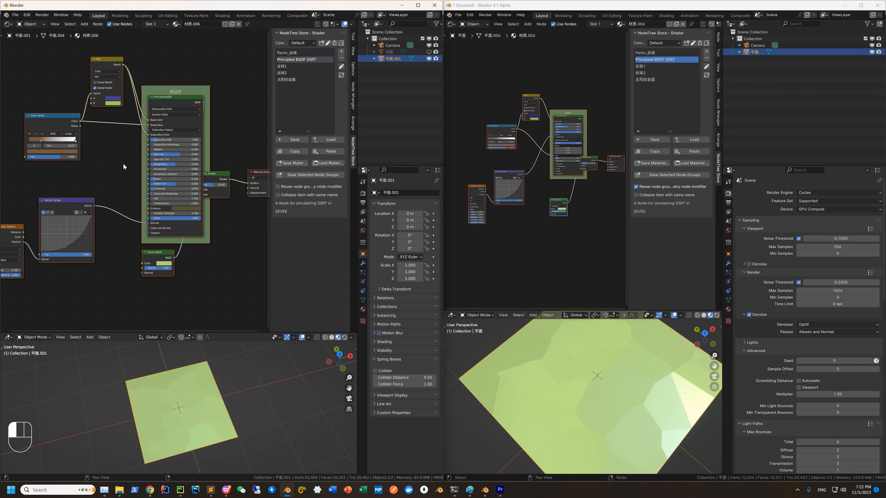
pyautogui.moveTo(228, 218); pyautogui.dragTo(191, 208, button='middle')
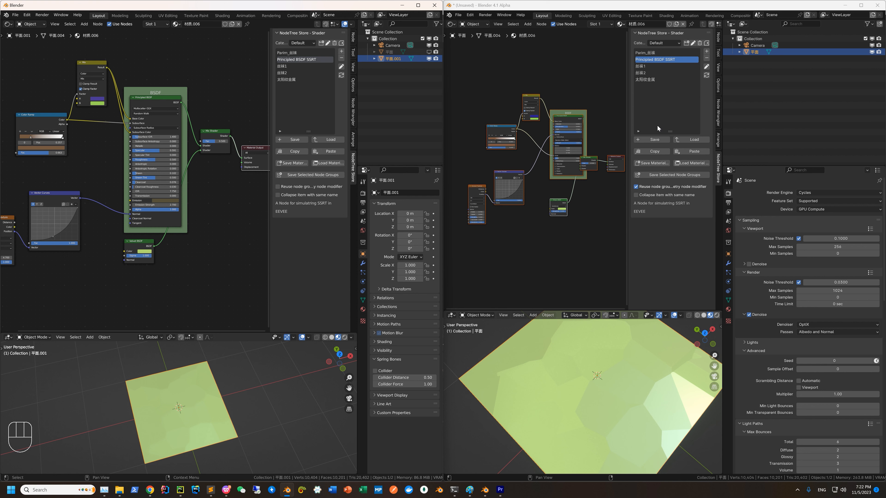
# Save the selected node tree from the 4.1 Alpha window to NodeTree Store under the name file1
pyautogui.click(653, 141)
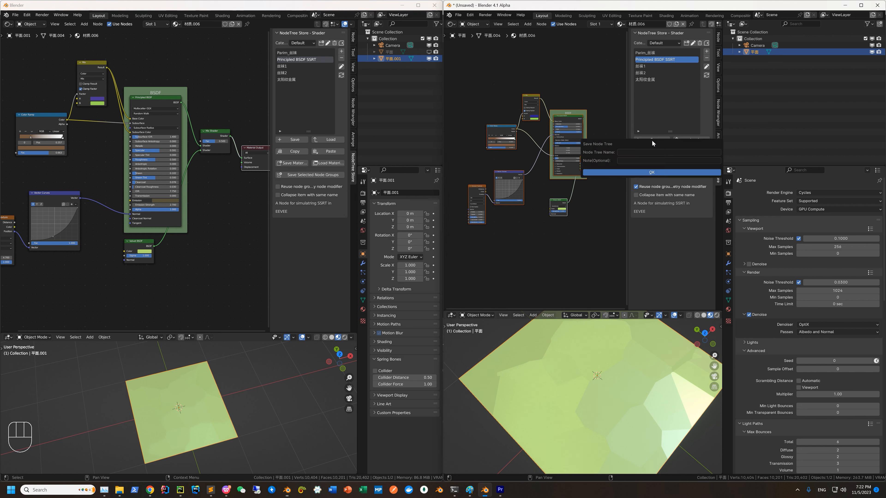
pyautogui.click(645, 153)
pyautogui.write('file1')
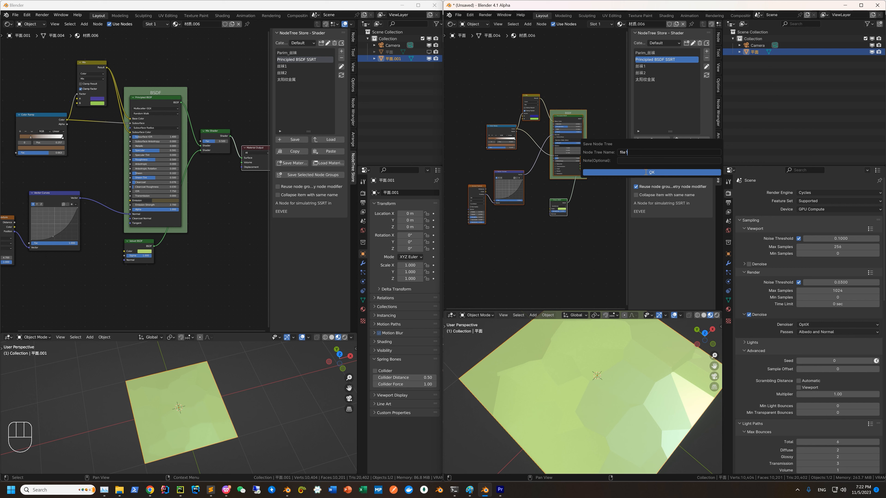
pyautogui.click(645, 172)
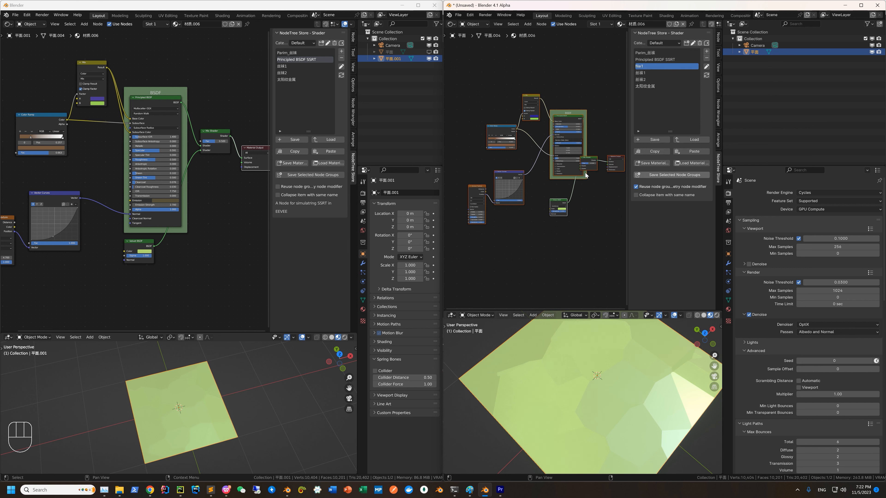
# Refresh the older window's NodeTree Store list, load file1 and place its nodes above the existing tree
pyautogui.click(341, 76)
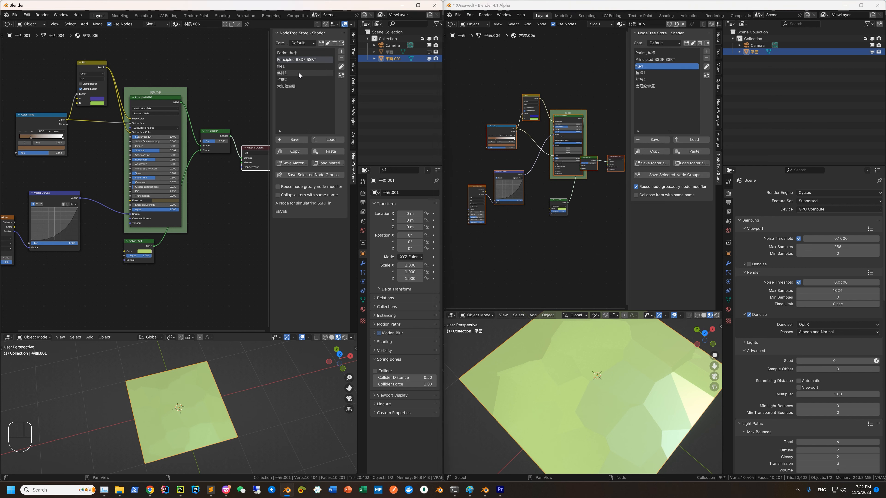
pyautogui.click(283, 66)
pyautogui.scroll(-4, 185, 86)
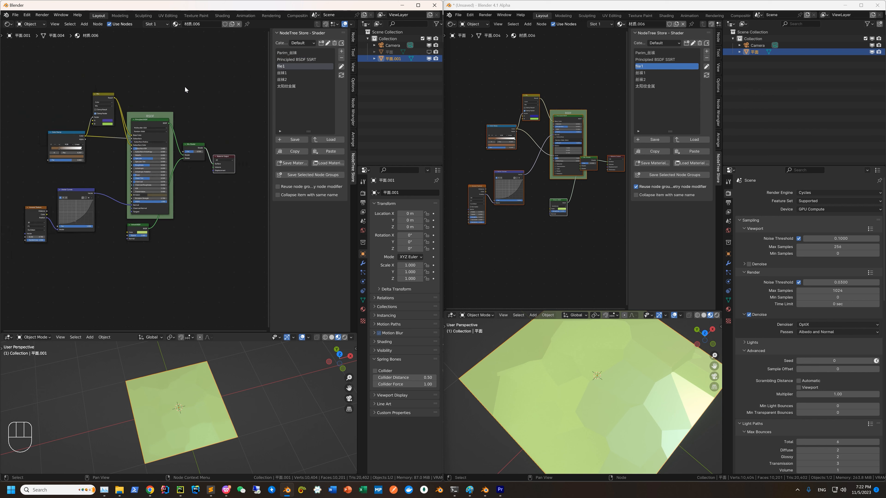
pyautogui.click(326, 140)
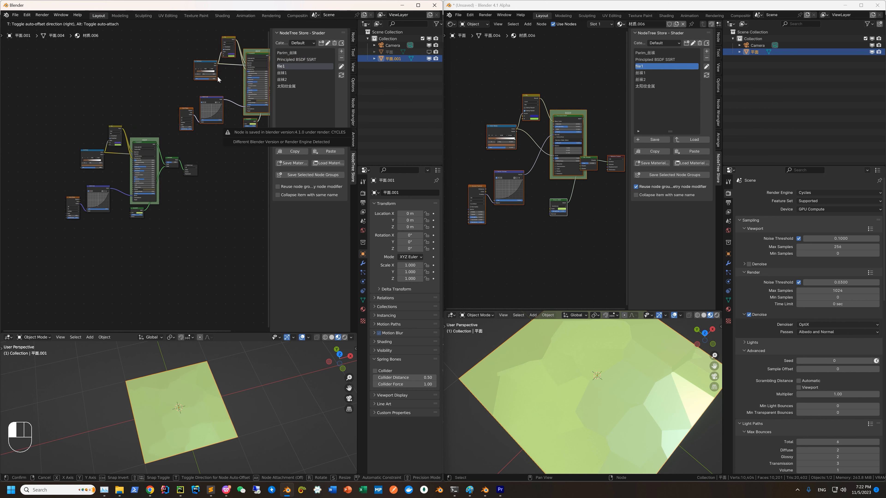
pyautogui.click(126, 67)
pyautogui.moveTo(134, 81); pyautogui.dragTo(156, 121, button='middle')
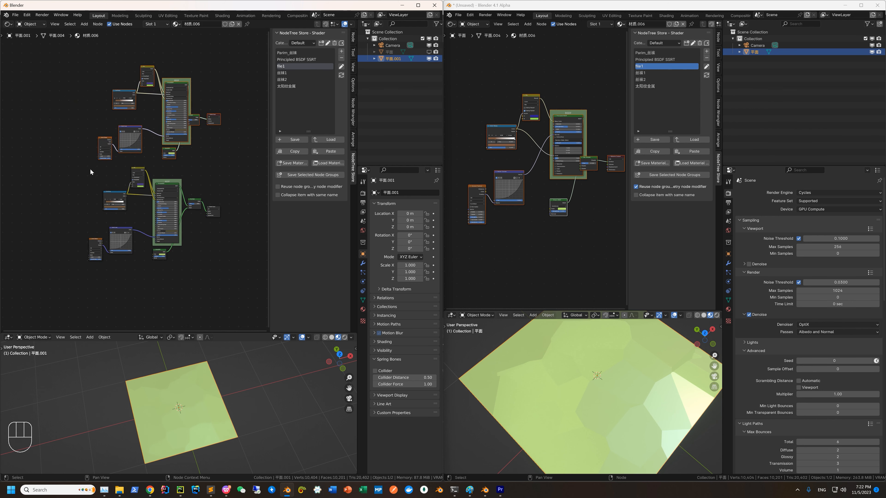
# Delete the previously pasted lower node tree in the older window, keeping the one loaded from file1
pyautogui.moveTo(68, 177); pyautogui.dragTo(227, 293)
pyautogui.press('x')
pyautogui.scroll(3, 205, 195)
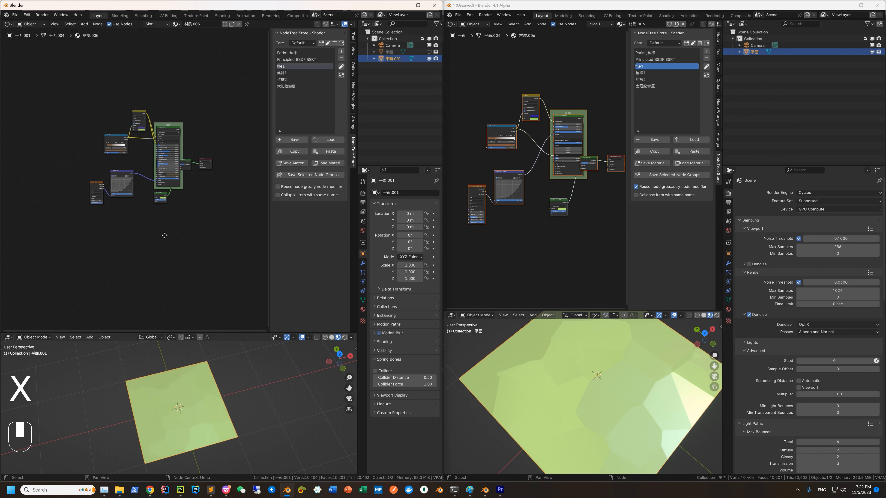
pyautogui.scroll(3, 206, 195)
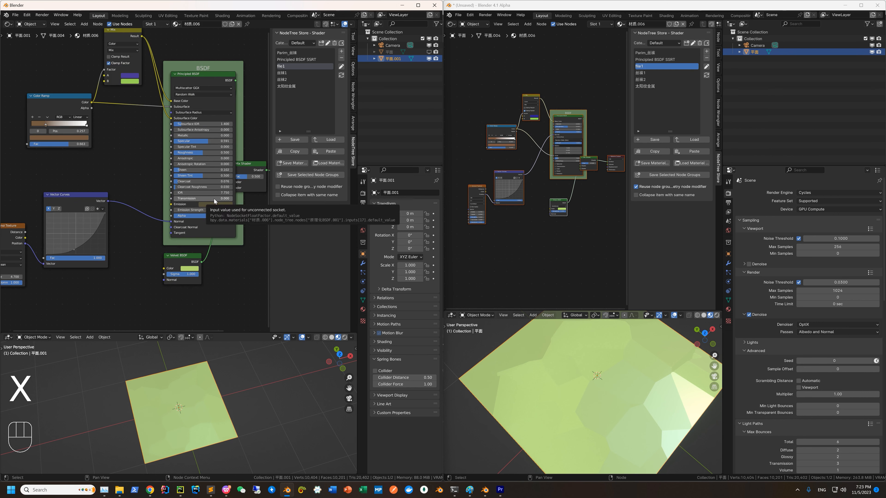
# Shift the Principled BSDF closer to the Color Ramp and copy the older window's whole node tree with NodeTree Store
pyautogui.moveTo(205, 76); pyautogui.dragTo(186, 85)
pyautogui.scroll(-3, 173, 130)
pyautogui.moveTo(55, 85); pyautogui.dragTo(254, 263)
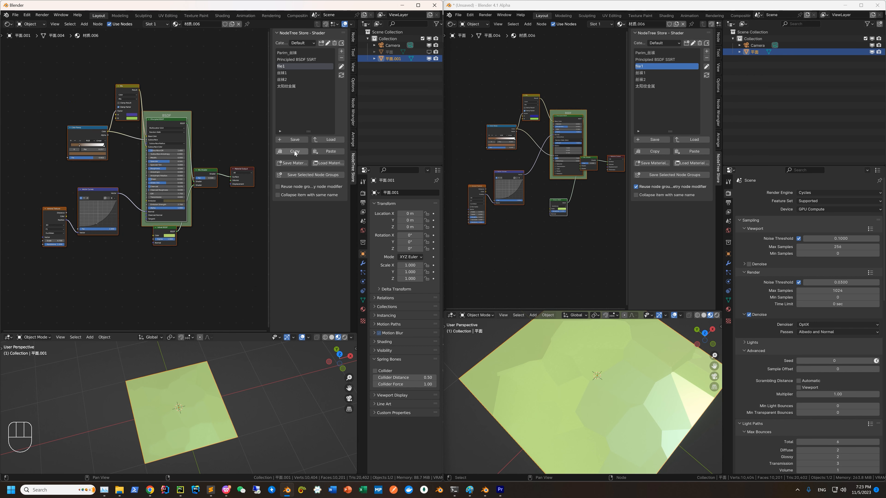
# Replace the 4.1 Alpha window's nodes with the copied tree and move the Color Ramp and Mix nodes clear of the BSDF frame
pyautogui.moveTo(469, 76); pyautogui.dragTo(615, 230)
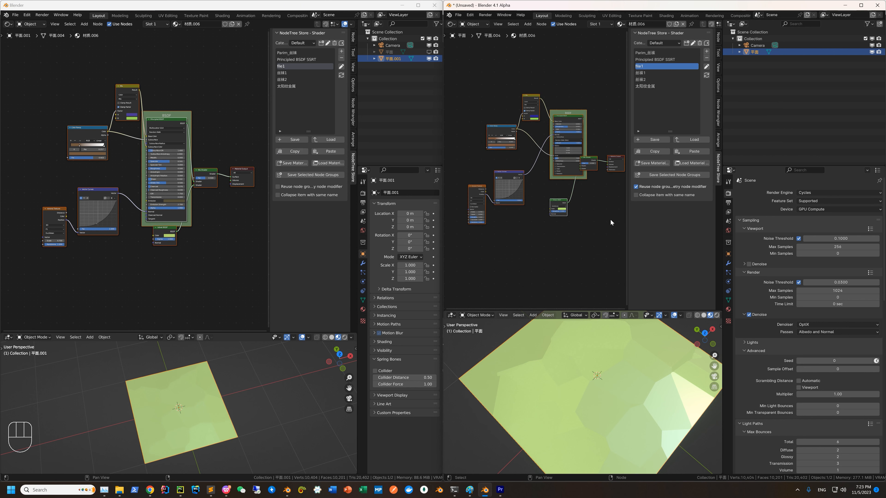
pyautogui.press('x')
pyautogui.click(695, 152)
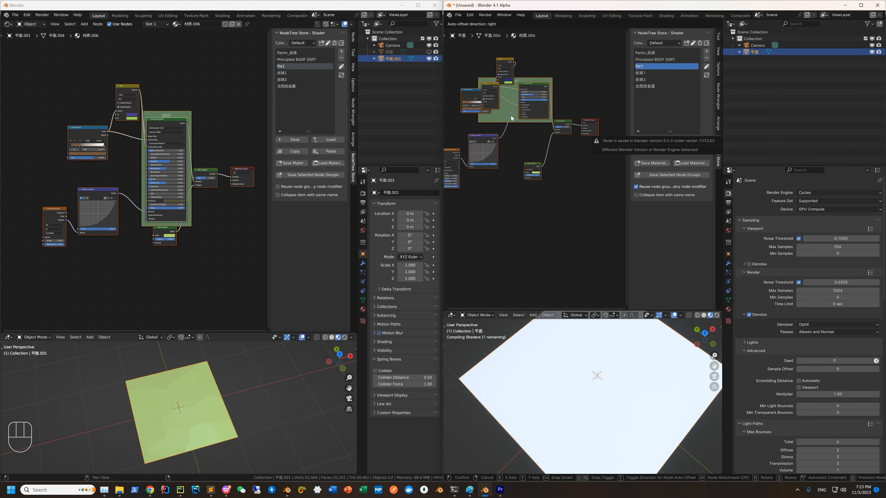
pyautogui.click(511, 149)
pyautogui.moveTo(499, 139); pyautogui.dragTo(456, 123)
pyautogui.moveTo(539, 105); pyautogui.dragTo(547, 91)
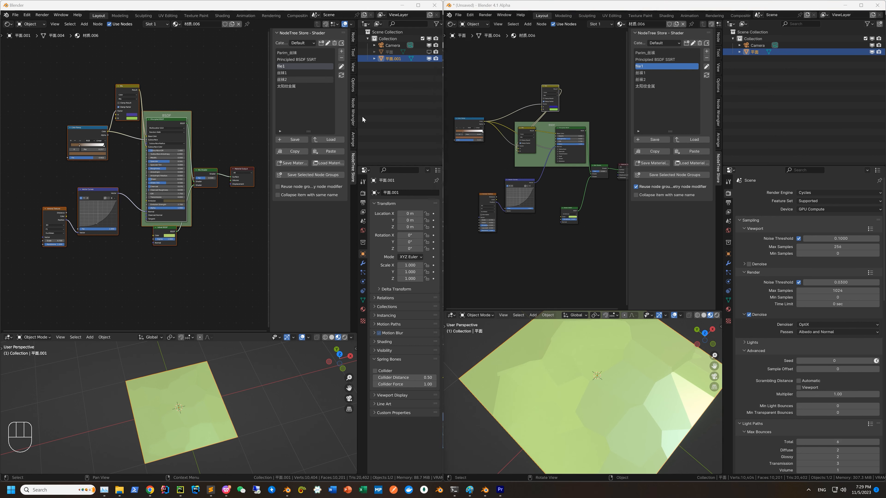
# Hide 平面.001 in the older window's viewport, unhide 平面 and select it to display its 材质 node tree
pyautogui.click(429, 58)
pyautogui.click(429, 52)
pyautogui.click(390, 52)
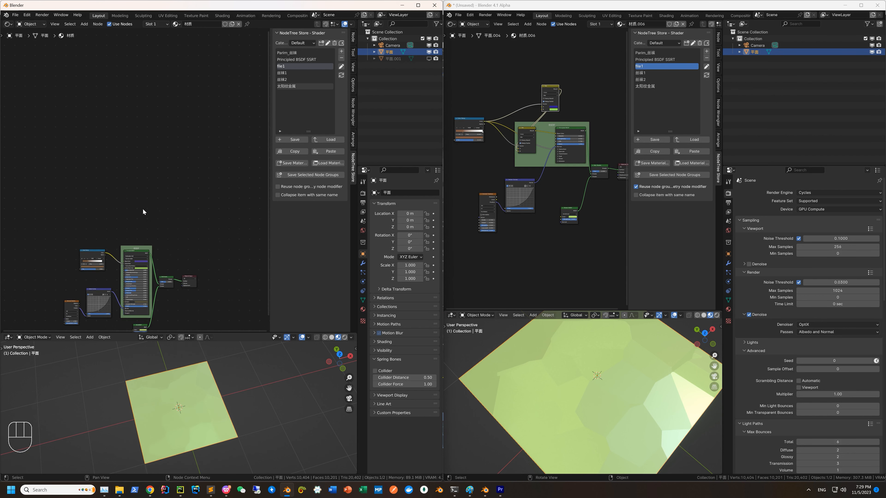
pyautogui.moveTo(154, 219); pyautogui.dragTo(151, 112, button='middle')
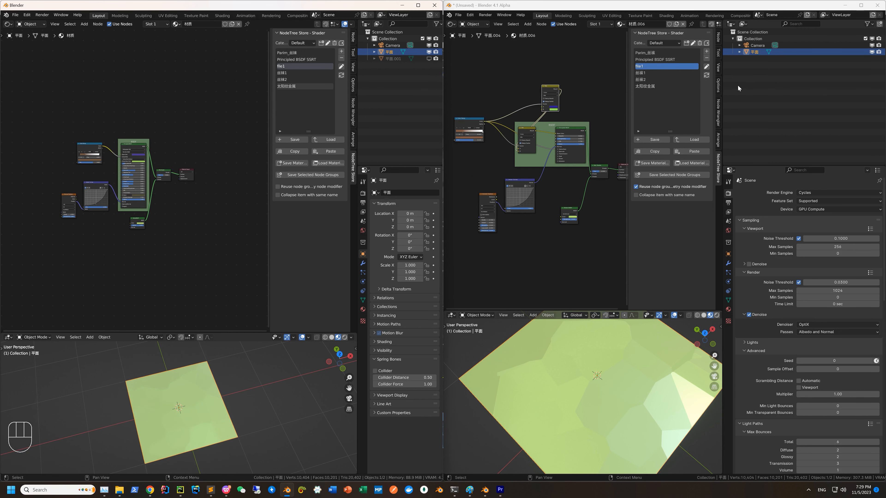
# Deselect the objects in the 4.1 Alpha window and delete all nodes from its shader editor
pyautogui.scroll(-3, 539, 83)
pyautogui.moveTo(495, 85); pyautogui.dragTo(617, 222)
pyautogui.click(778, 71)
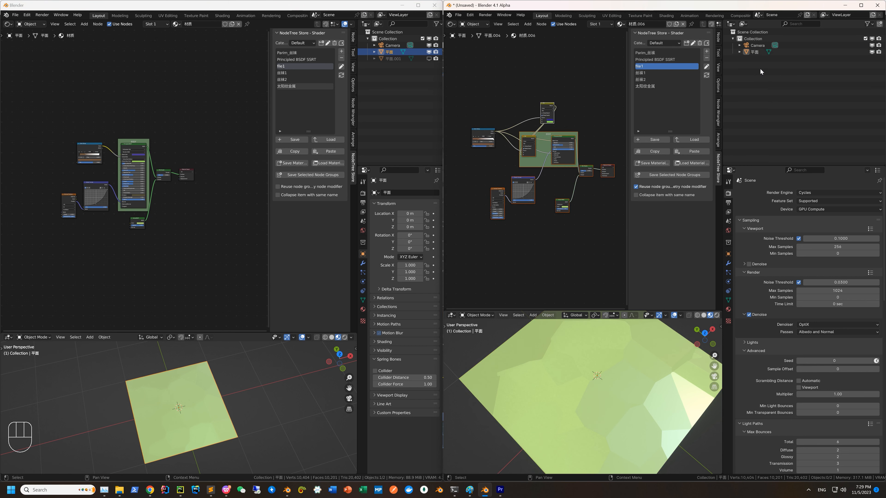
pyautogui.moveTo(470, 113); pyautogui.dragTo(610, 222)
pyautogui.press('Delete')
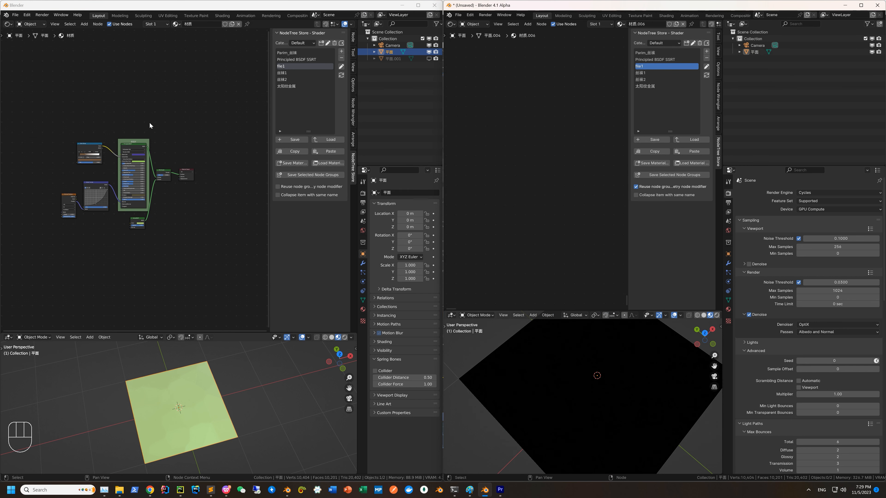
# Copy the whole 材质 node tree from the older window with NodeTree Store and paste it into the 4.1 Alpha shader editor
pyautogui.moveTo(48, 142); pyautogui.dragTo(232, 235)
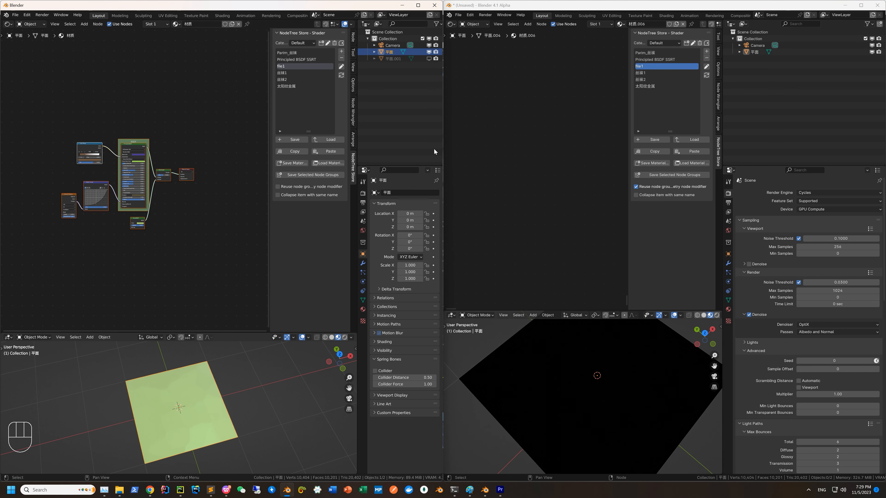
pyautogui.click(694, 152)
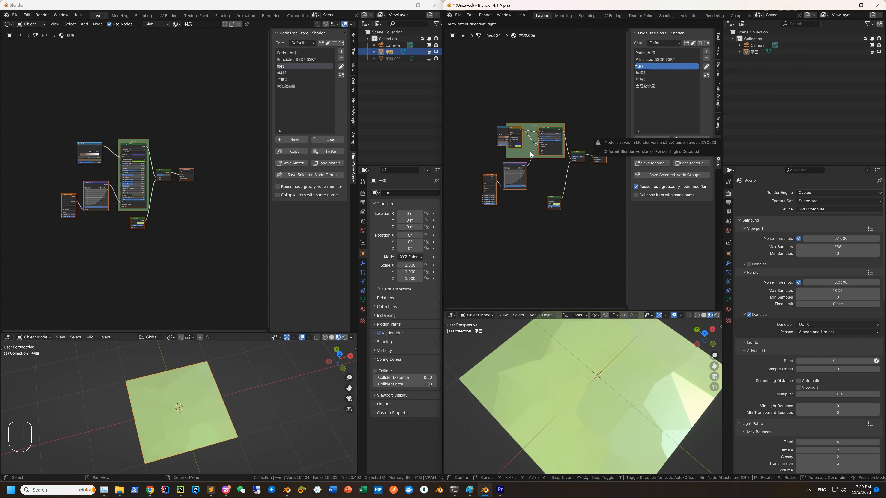
pyautogui.click(530, 154)
# Separate the overlapping pasted nodes by moving Mix above the Principled BSDF and Color Ramp outside the BSDF frame
pyautogui.scroll(4, 528, 159)
pyautogui.moveTo(526, 163); pyautogui.dragTo(567, 99)
pyautogui.click(516, 126)
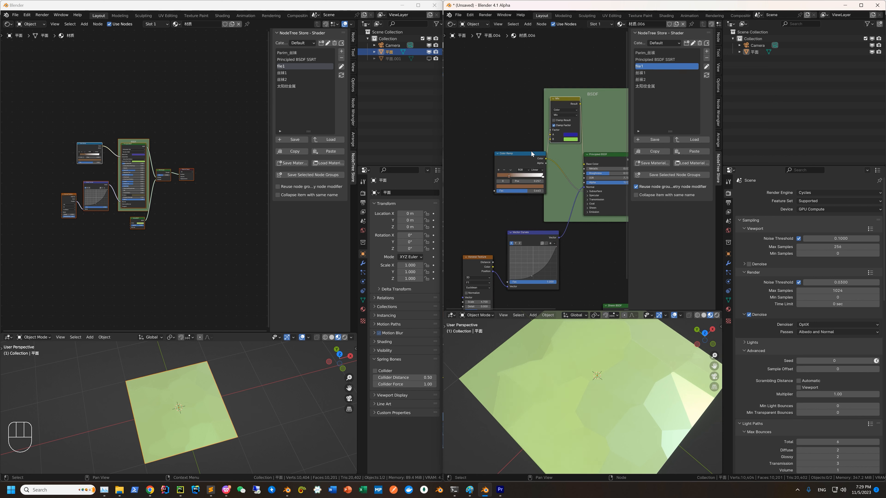
pyautogui.moveTo(536, 158); pyautogui.dragTo(510, 153, button='middle')
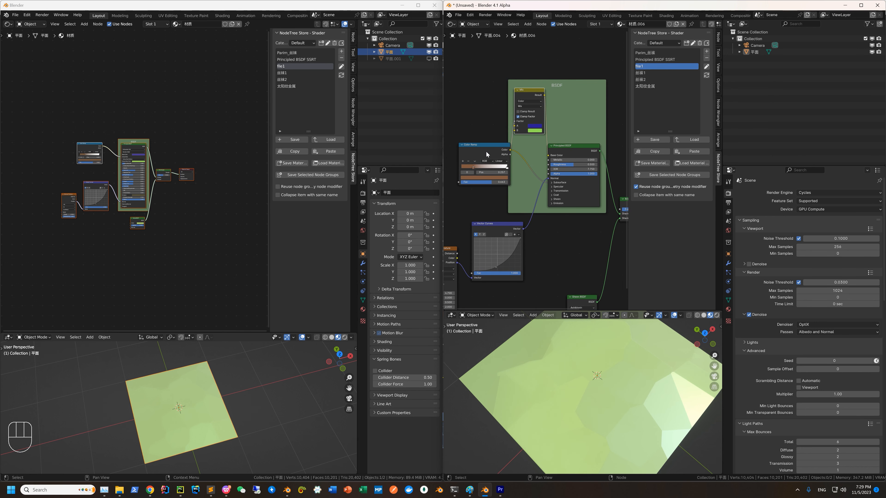
pyautogui.moveTo(488, 154); pyautogui.dragTo(473, 148)
pyautogui.moveTo(527, 93); pyautogui.dragTo(528, 104)
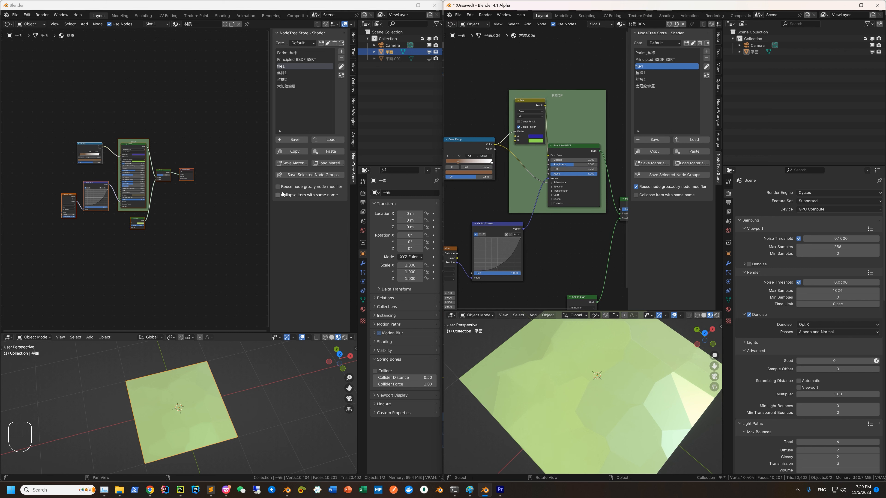
# Switch the older Blender window to the Compositing workspace
pyautogui.scroll(2, 154, 213)
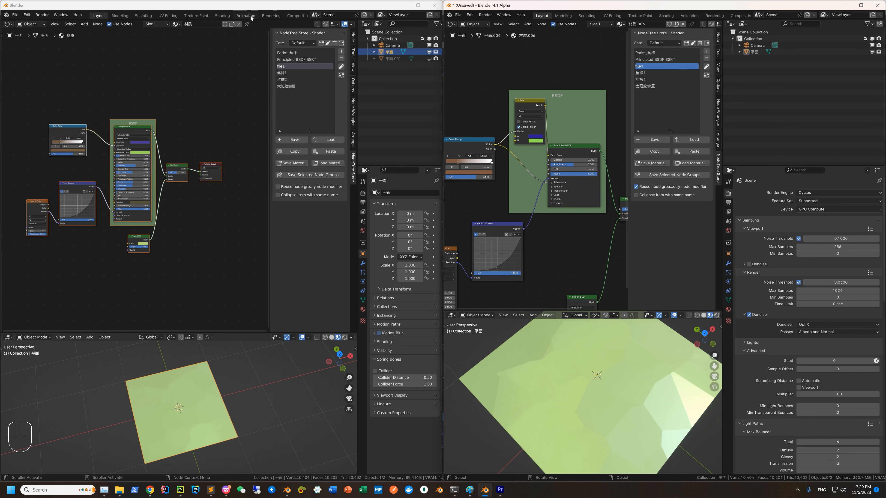
pyautogui.click(293, 16)
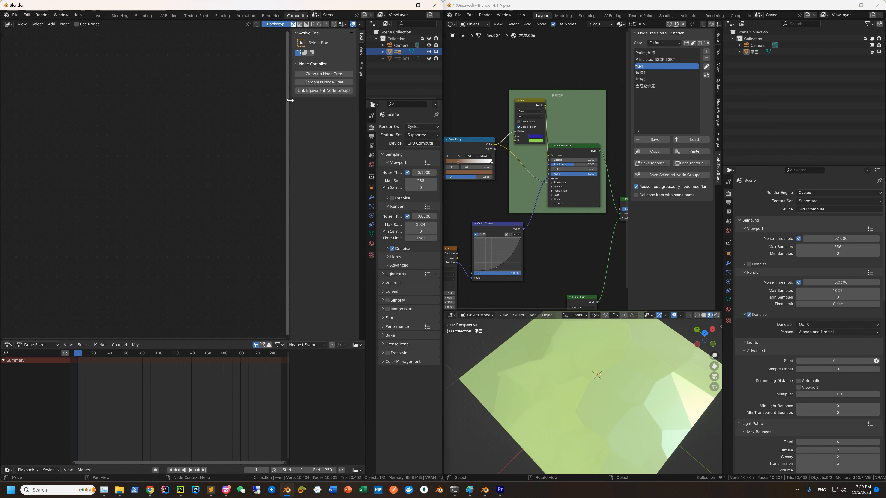
# Enable Use Nodes in the older window's compositor and show its NodeTree Store controls
pyautogui.click(76, 24)
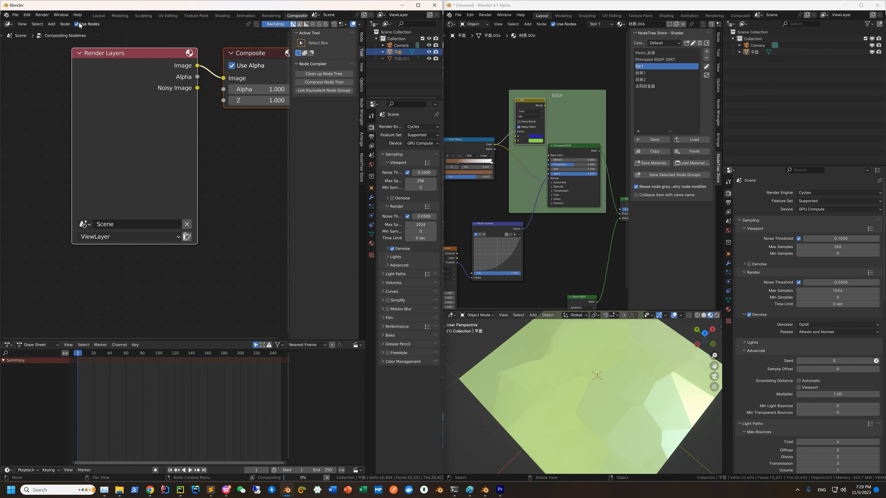
pyautogui.click(362, 169)
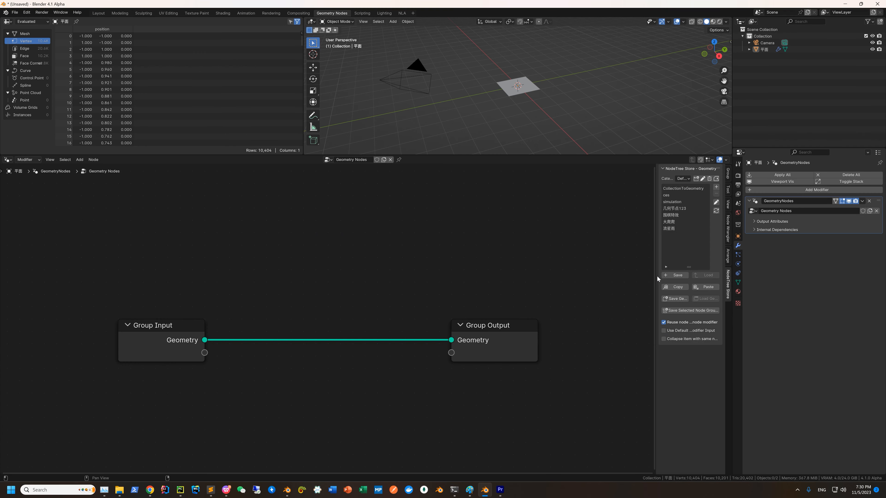
# Widen the geometry node editor's sidebar in 4.1 Alpha so the NodeTree Store controls show their full labels
pyautogui.moveTo(656, 275); pyautogui.dragTo(543, 274)
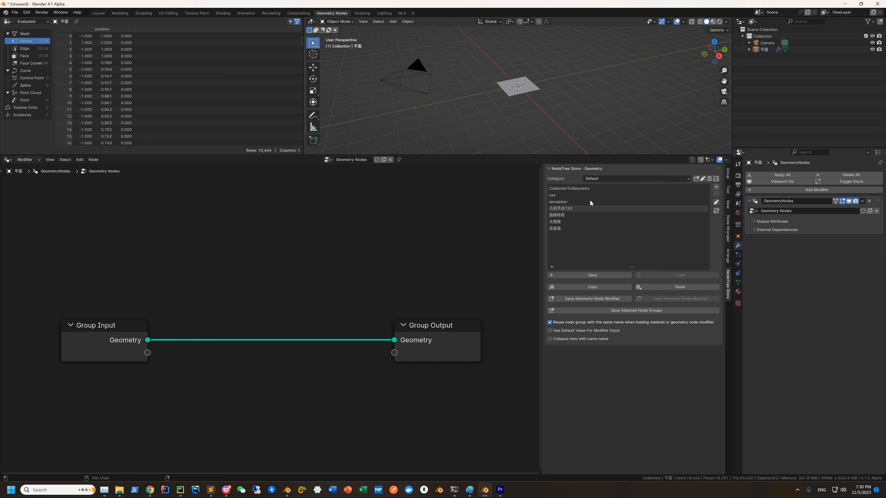
# Search the add-on preferences for "node" and expand the details of the Node Tree Store add-on
pyautogui.click(27, 12)
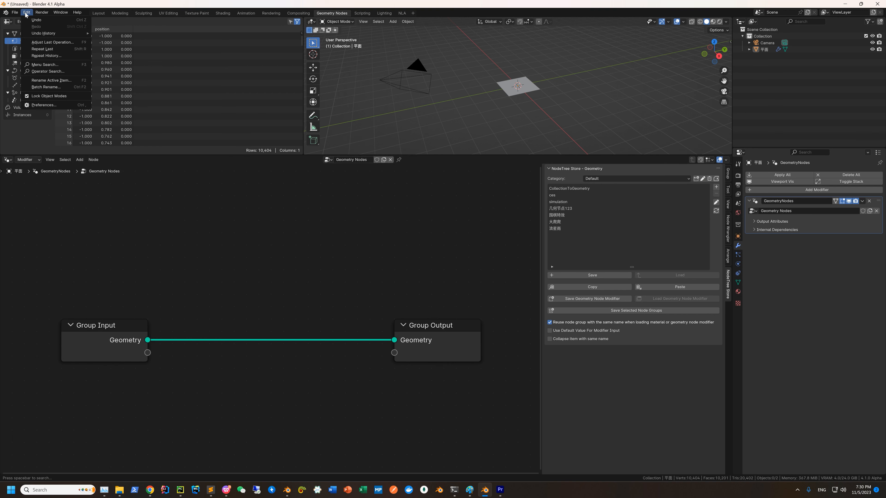
pyautogui.click(45, 105)
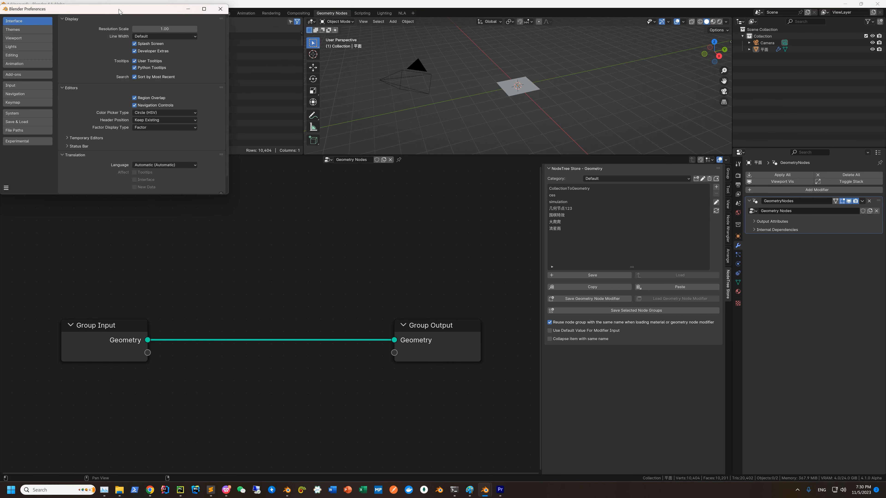
pyautogui.click(187, 115)
pyautogui.click(346, 67)
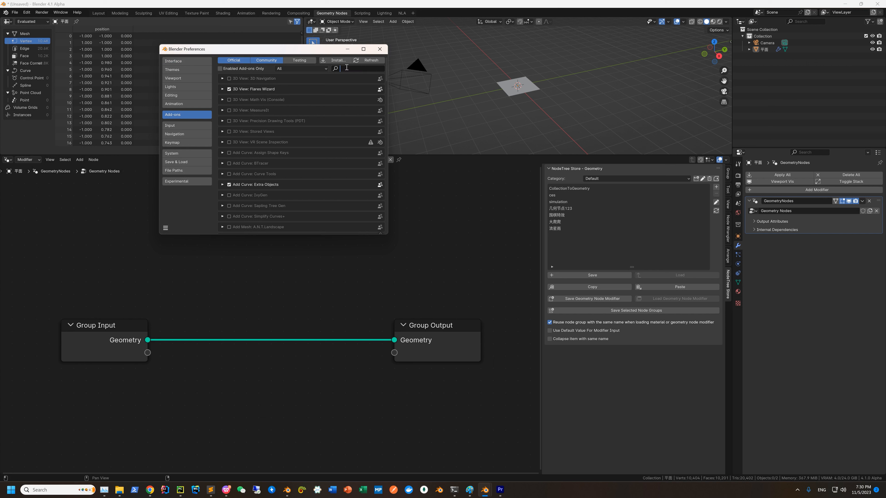
pyautogui.write('node')
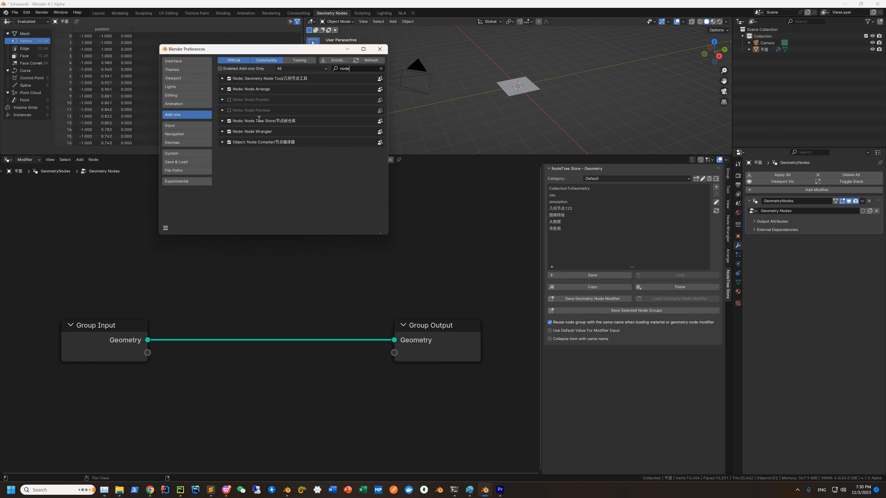
pyautogui.click(222, 121)
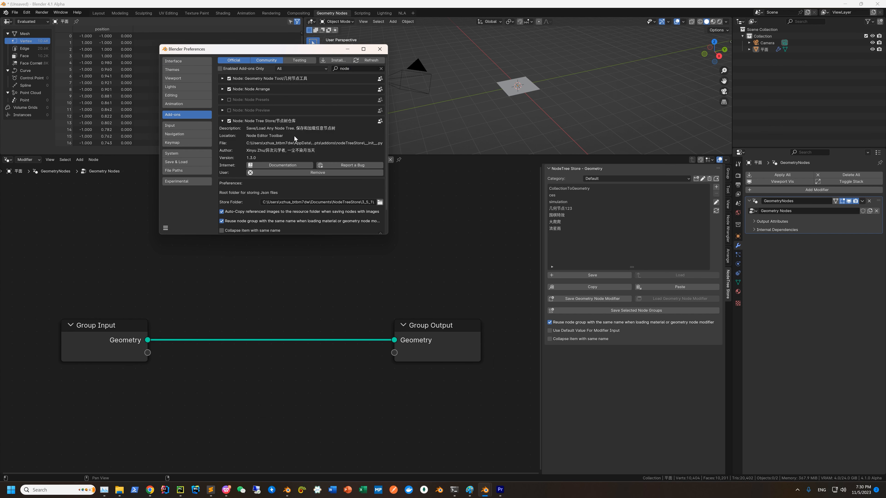
# Open the file browser for the Node Tree Store add-on's Store Folder preference
pyautogui.scroll(-2, 299, 138)
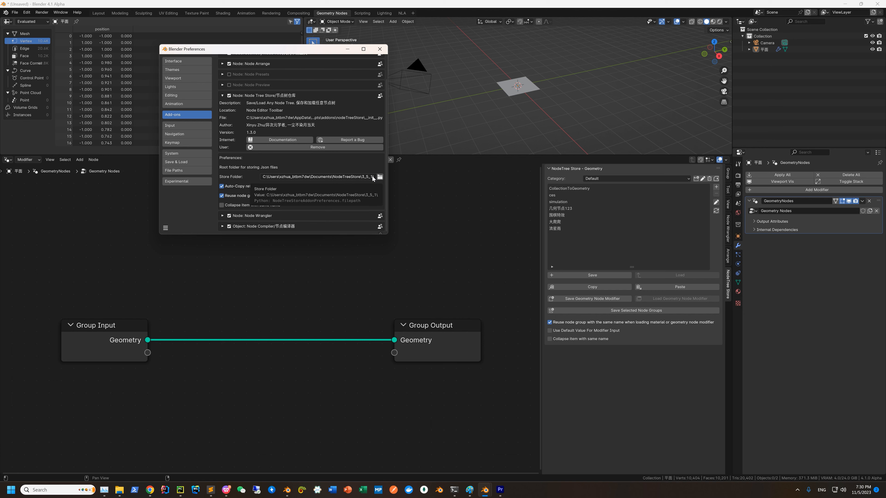
pyautogui.click(380, 177)
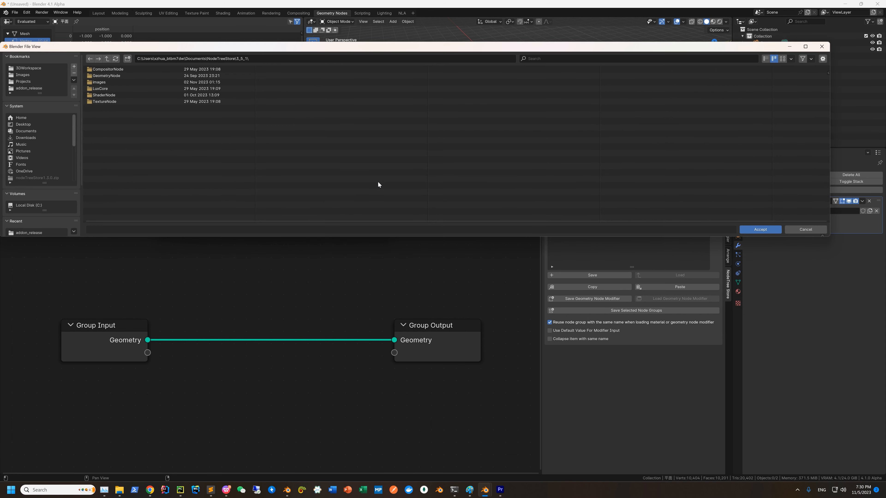